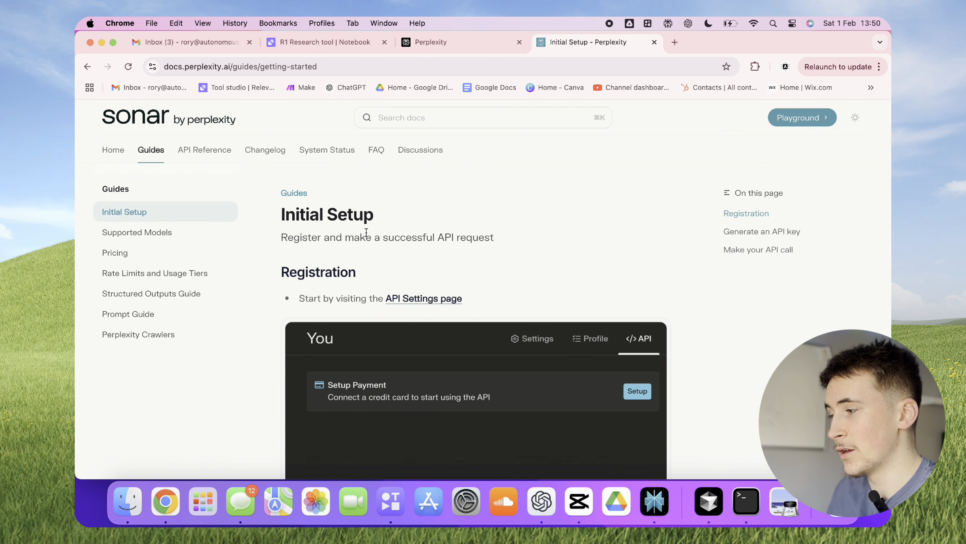
Check the supported models and their pricing in the Sonar API guides
left_click(167, 233)
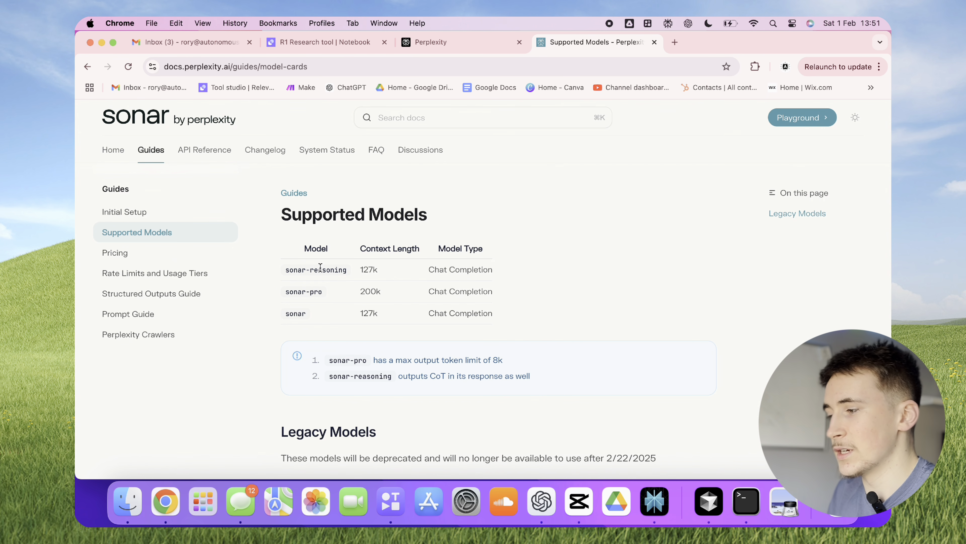
left_click(115, 253)
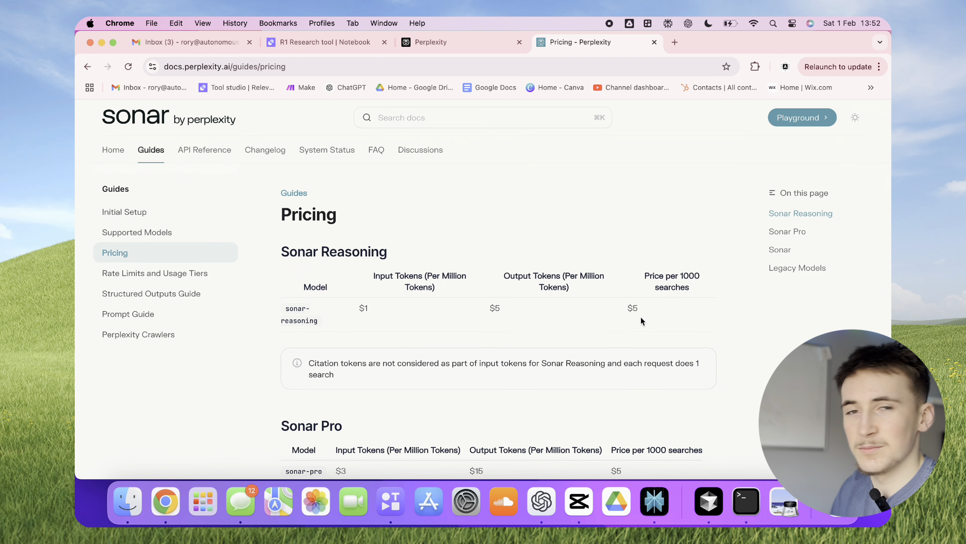
Switch to the R1 Research tool in Relevance AI and examine its Industry input and API step
left_click(326, 43)
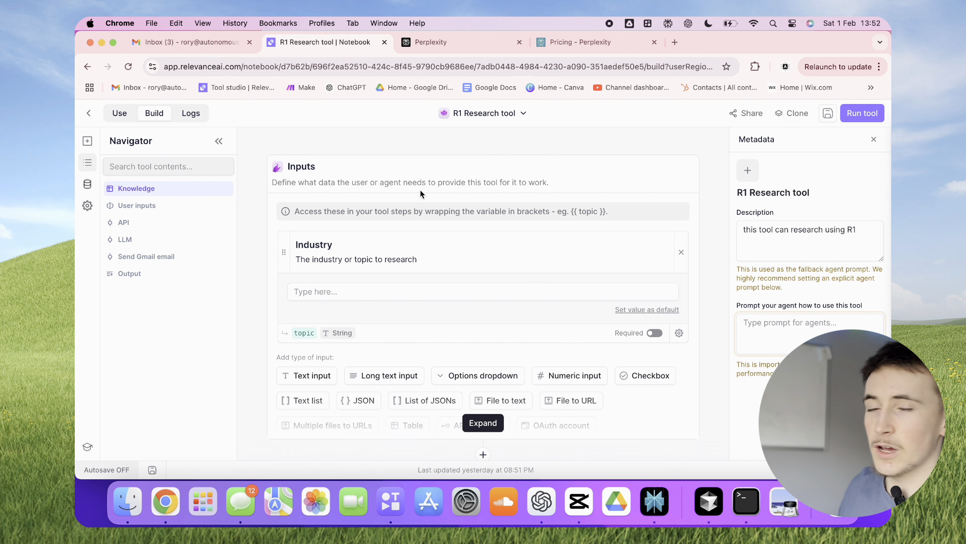
scroll(420, 190, "down", 5)
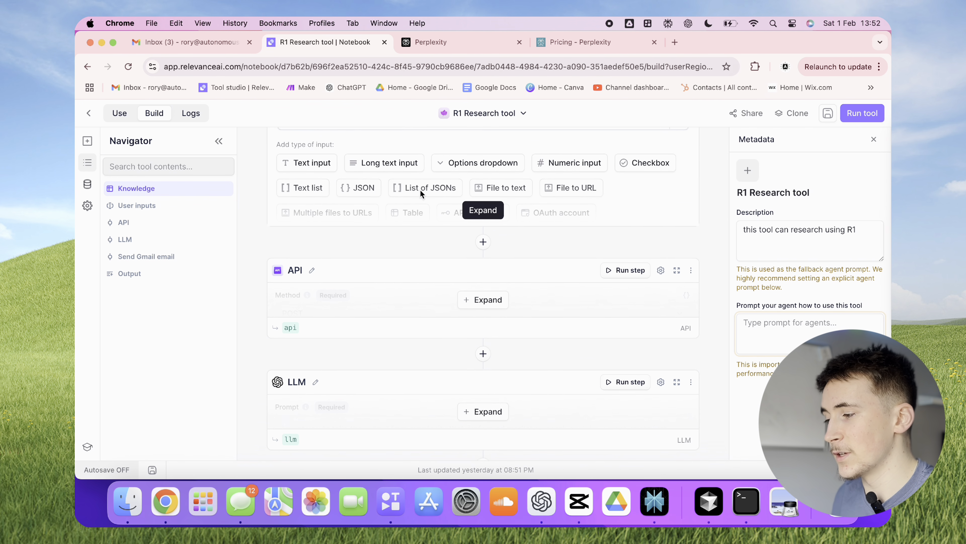
scroll(420, 190, "up", 4)
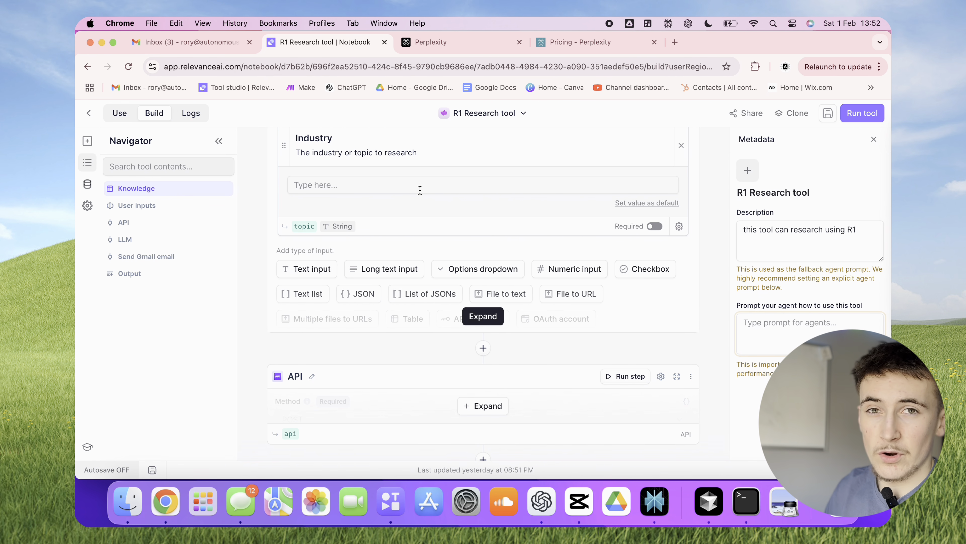
scroll(420, 190, "up", 3)
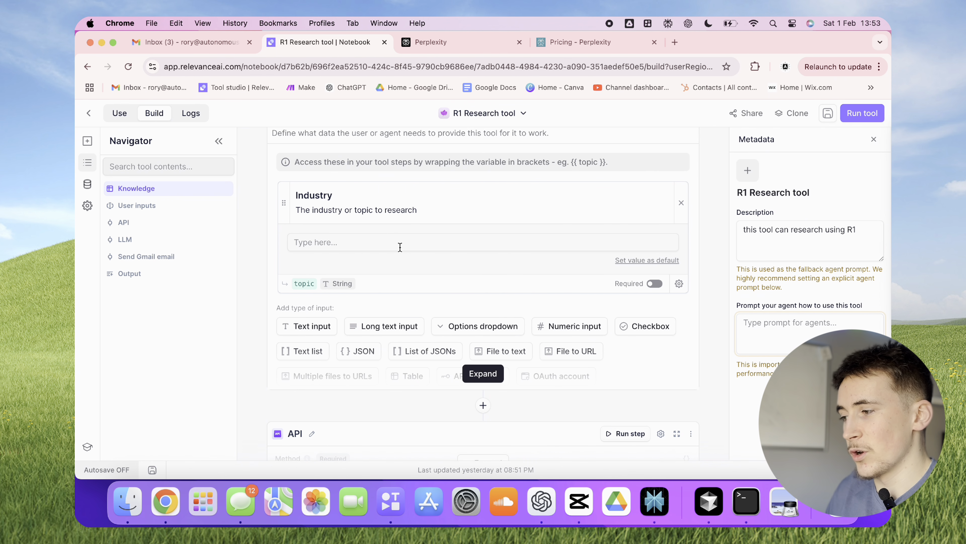
scroll(469, 325, "down", 8)
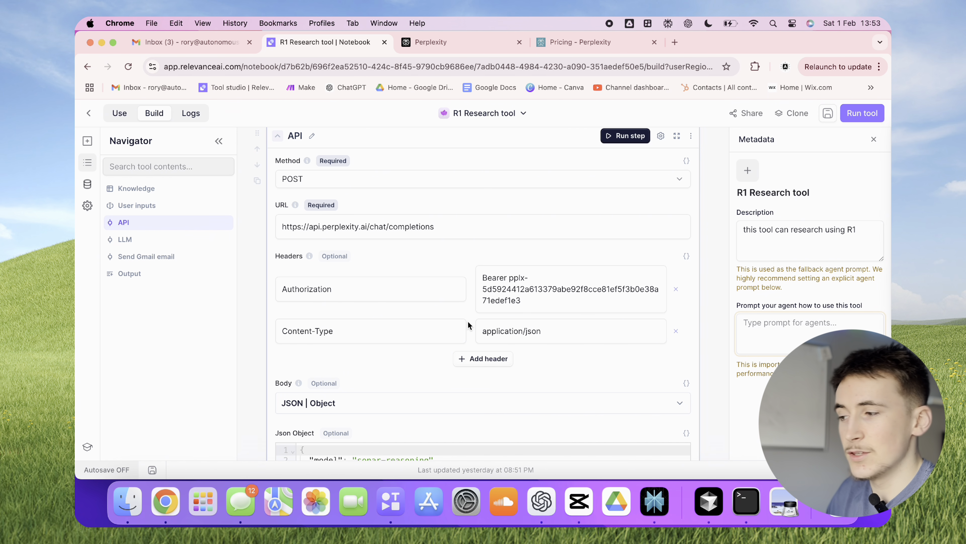
scroll(469, 325, "up", 1)
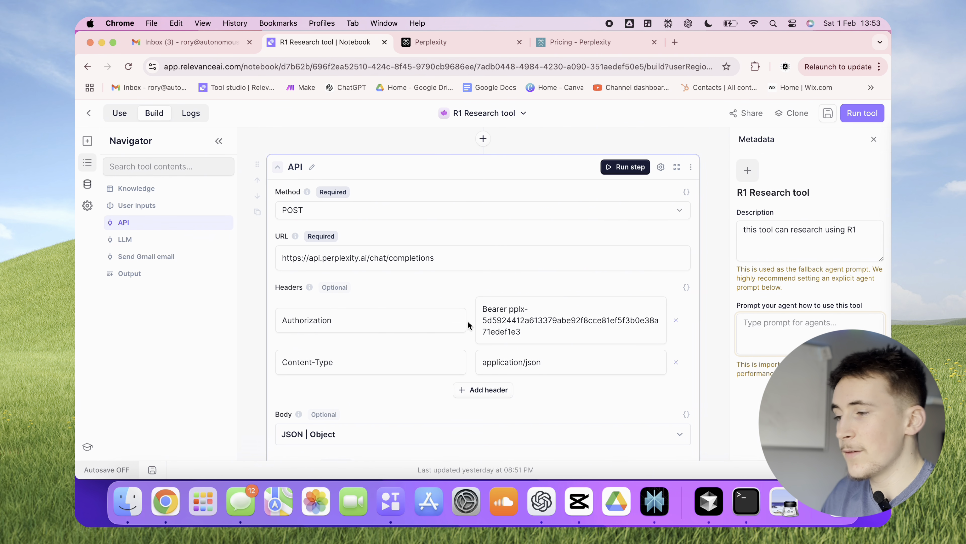
Open Perplexity's Chat Completions API reference and read through the cURL request example
left_click(583, 42)
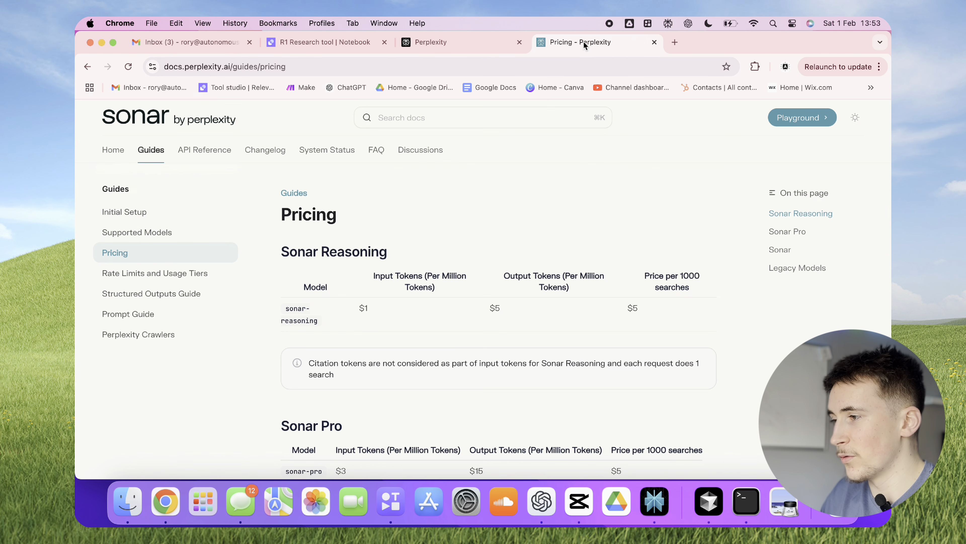
left_click(208, 153)
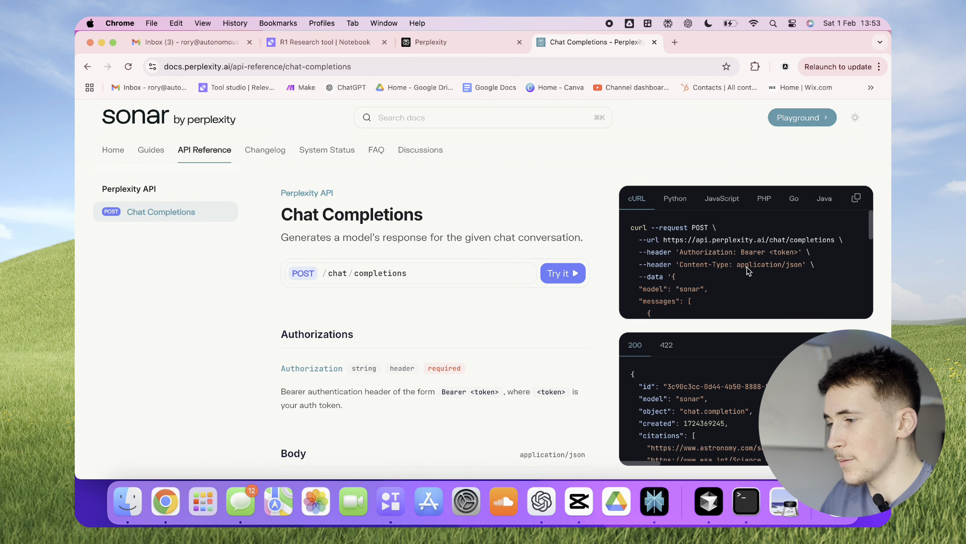
scroll(741, 262, "down", 1)
scroll(741, 262, "down", 6)
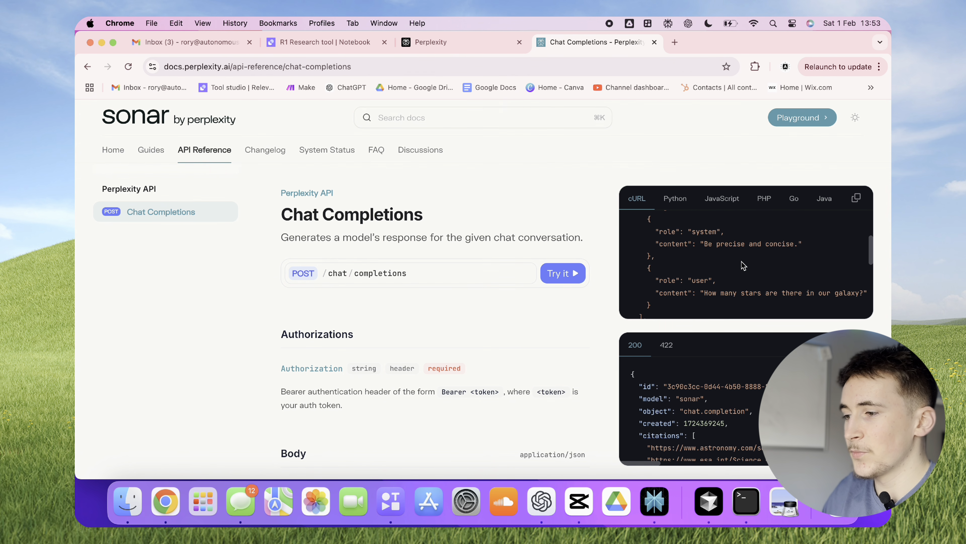
scroll(743, 265, "down", 1)
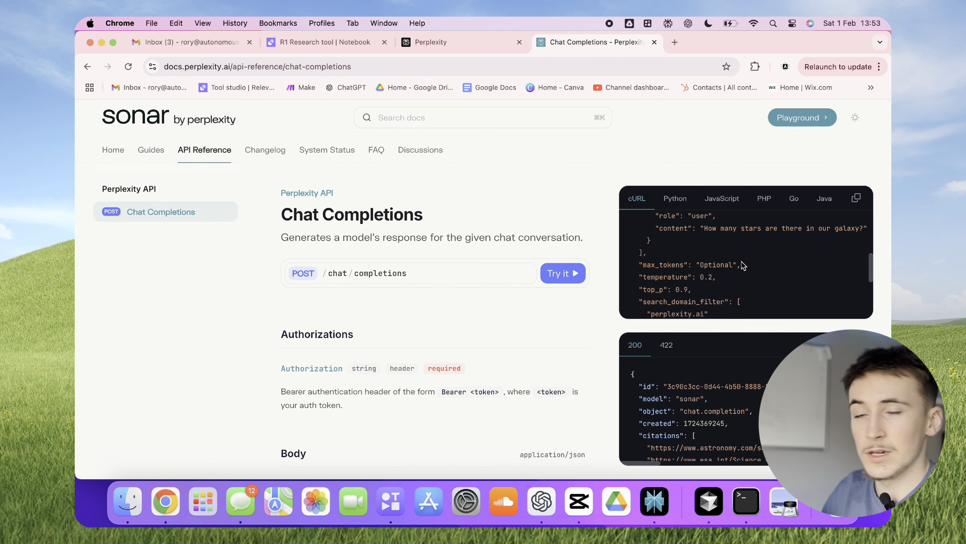
scroll(744, 266, "up", 8)
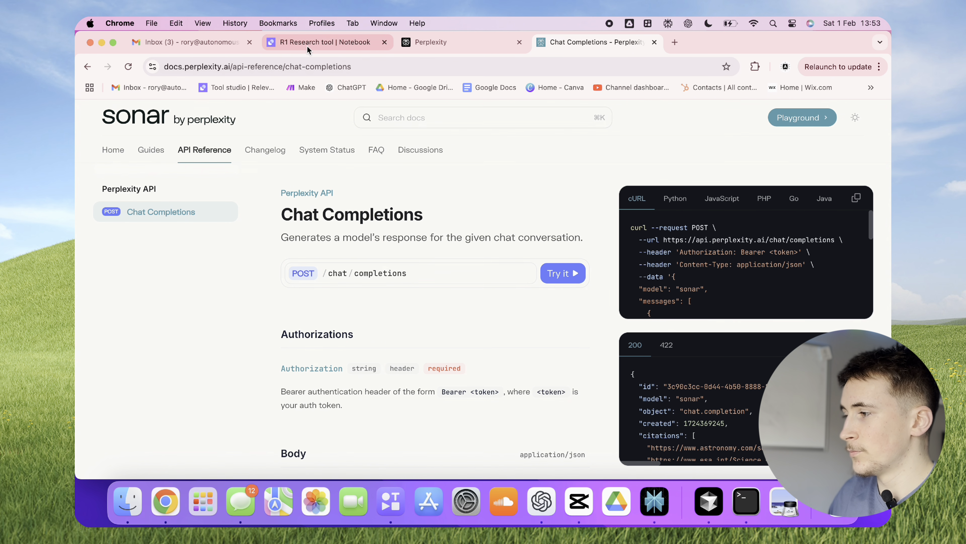
Compare the R1 Research tool's API method, URL, headers and body with the cURL example in the Perplexity documentation
left_click(316, 42)
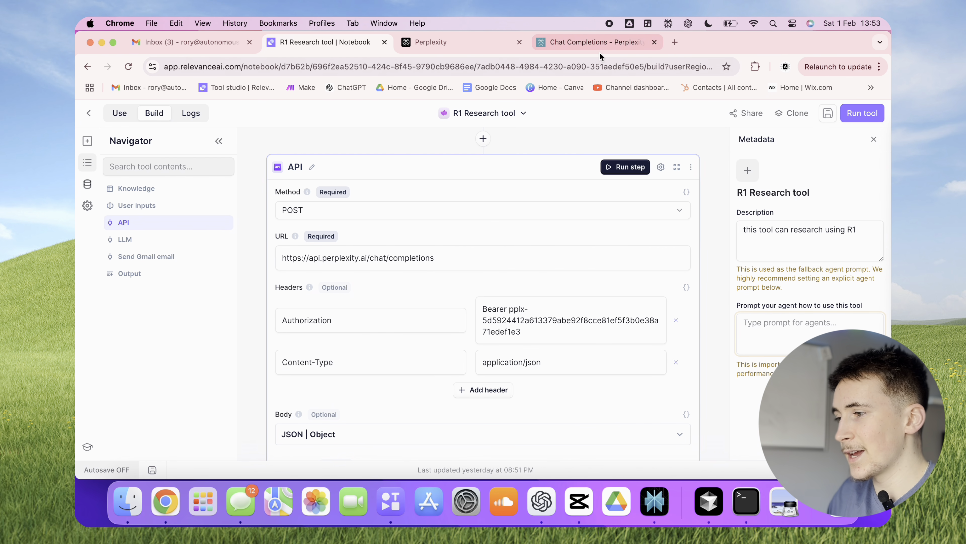
left_click(598, 43)
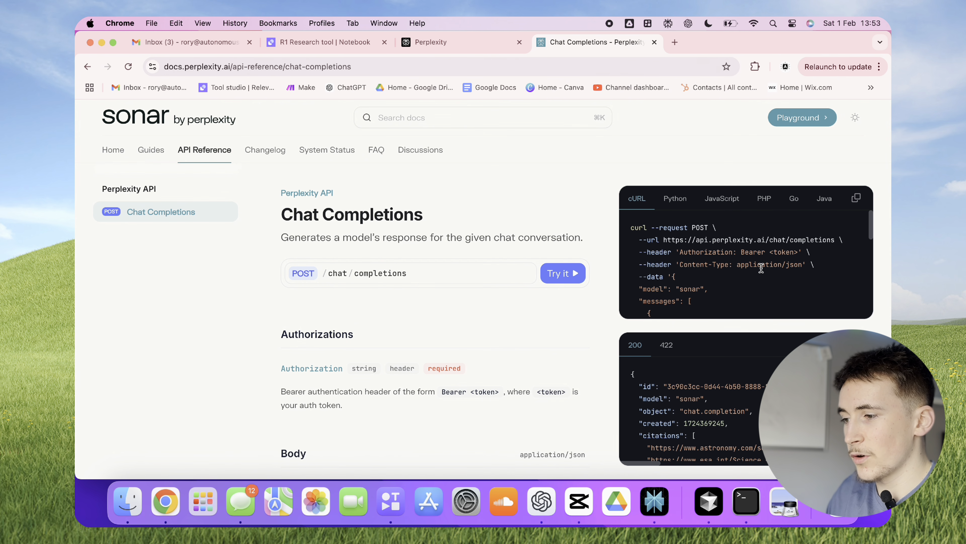
left_click(335, 42)
left_click(598, 42)
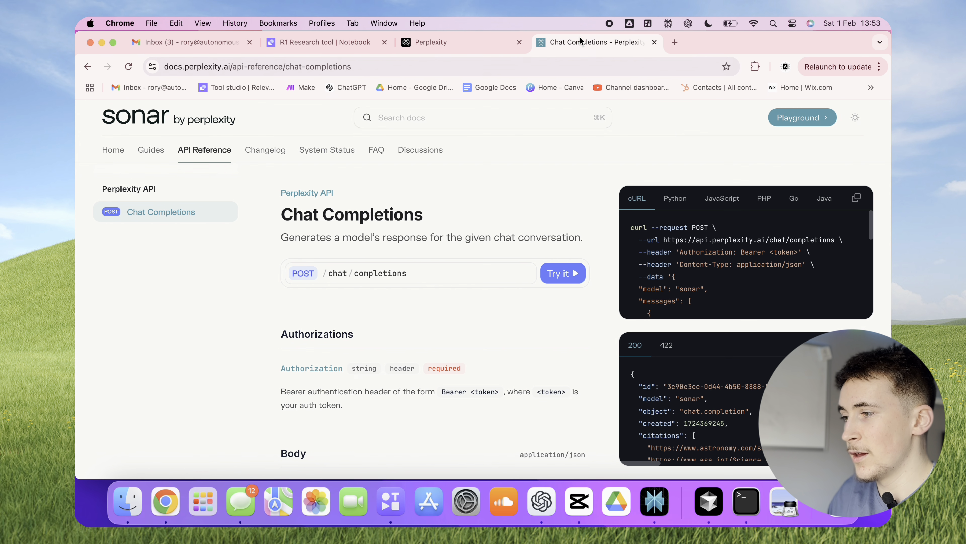
left_click(329, 44)
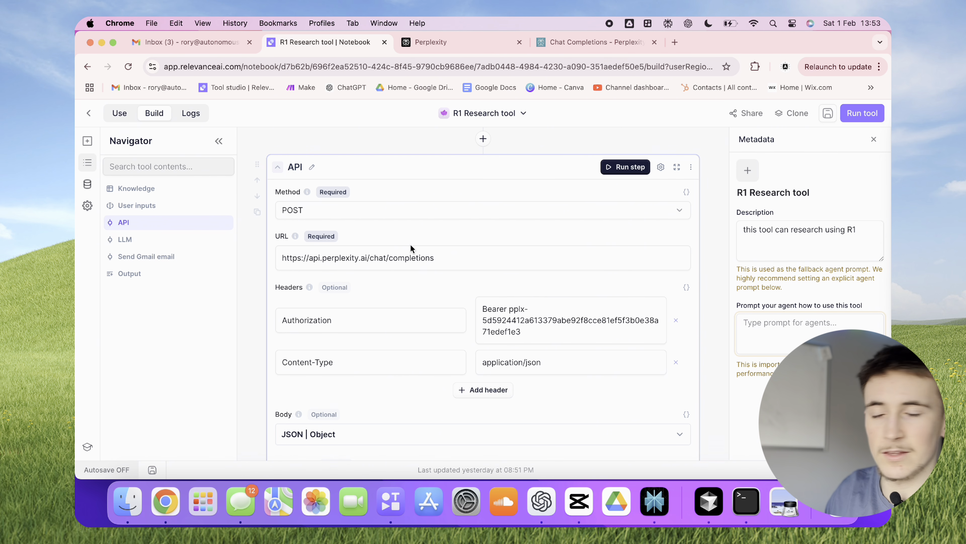
scroll(411, 246, "down", 5)
scroll(364, 302, "down", 3)
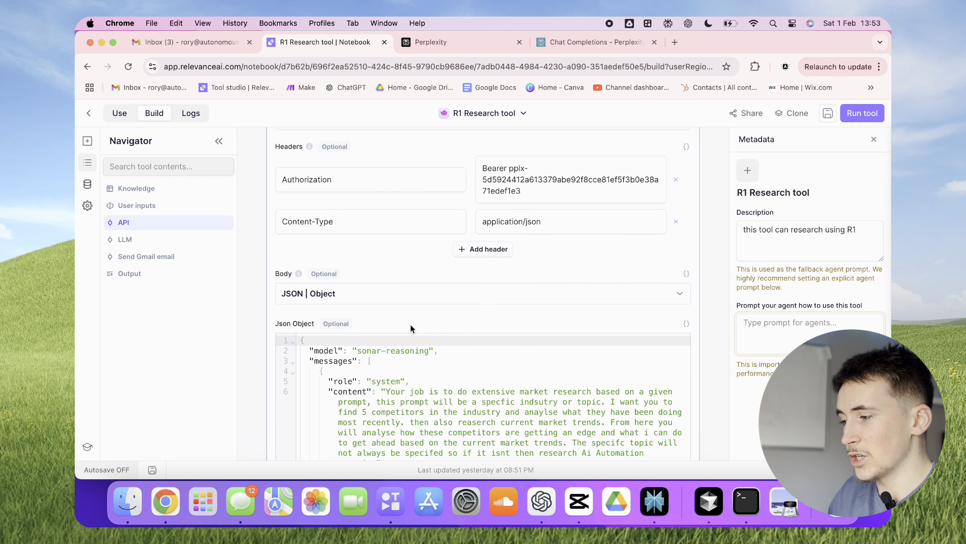
Select the request data through the end of the cURL example in the Chat Completions reference
left_click(579, 42)
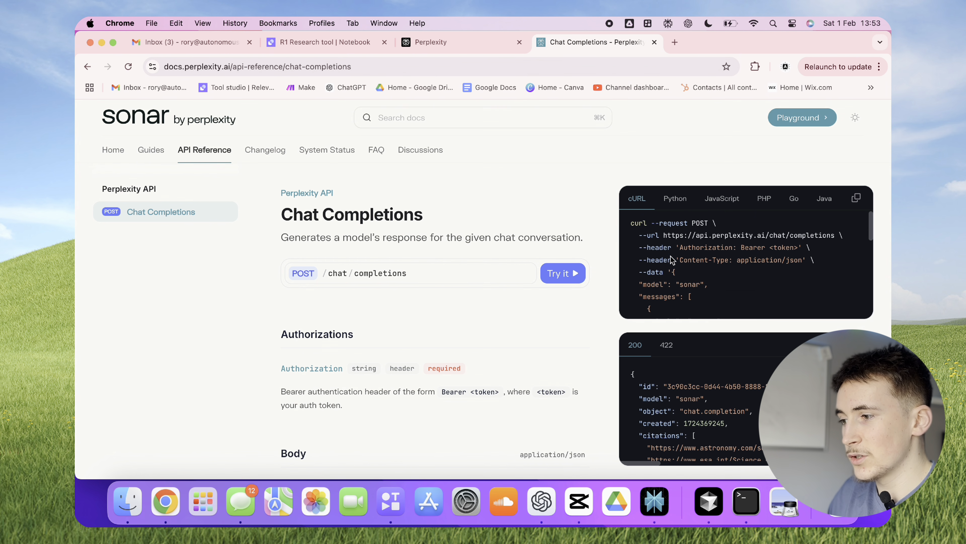
scroll(671, 257, "down", 2)
left_click_drag(672, 234, 681, 323)
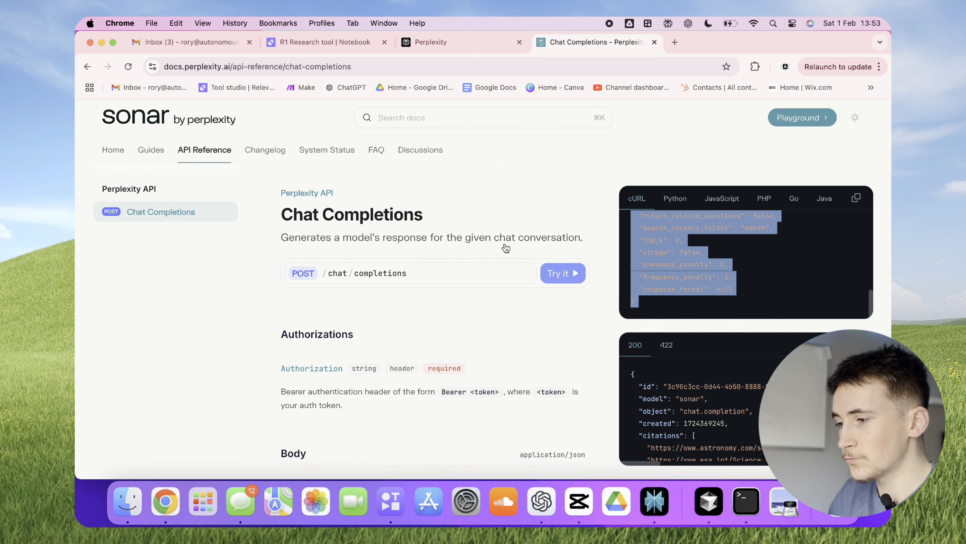
Return to the R1 Research tool and examine the model, messages and request parameters in the API step's JSON object
left_click(329, 43)
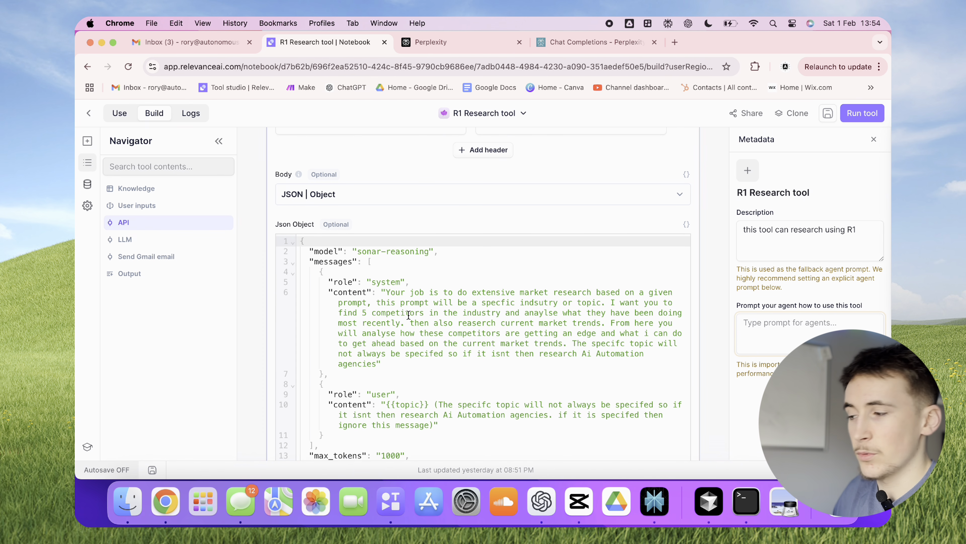
scroll(409, 315, "down", 5)
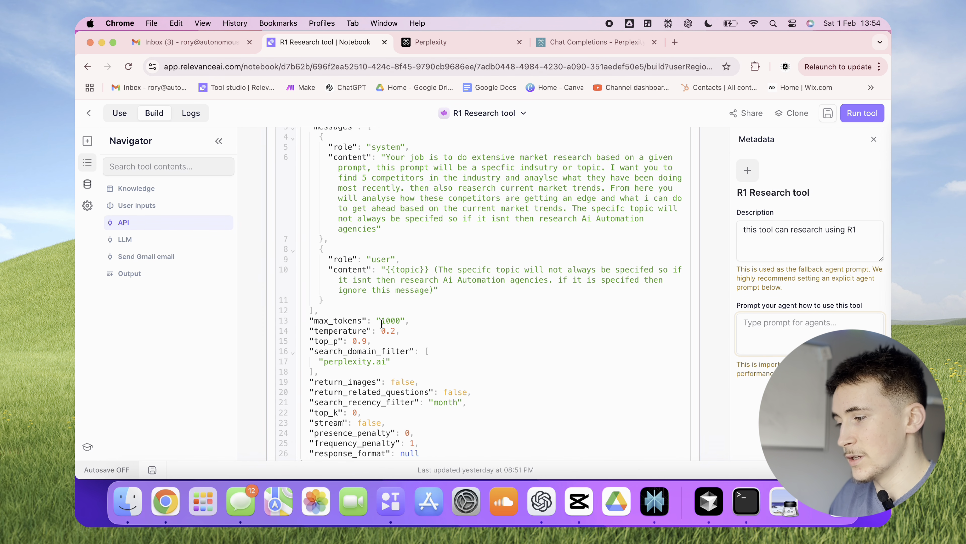
scroll(377, 325, "down", 1)
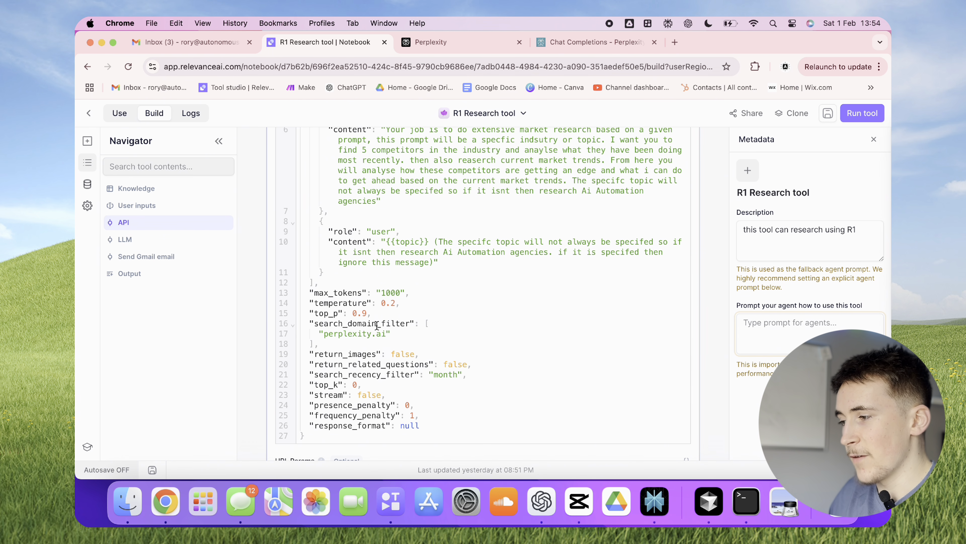
scroll(377, 326, "up", 3)
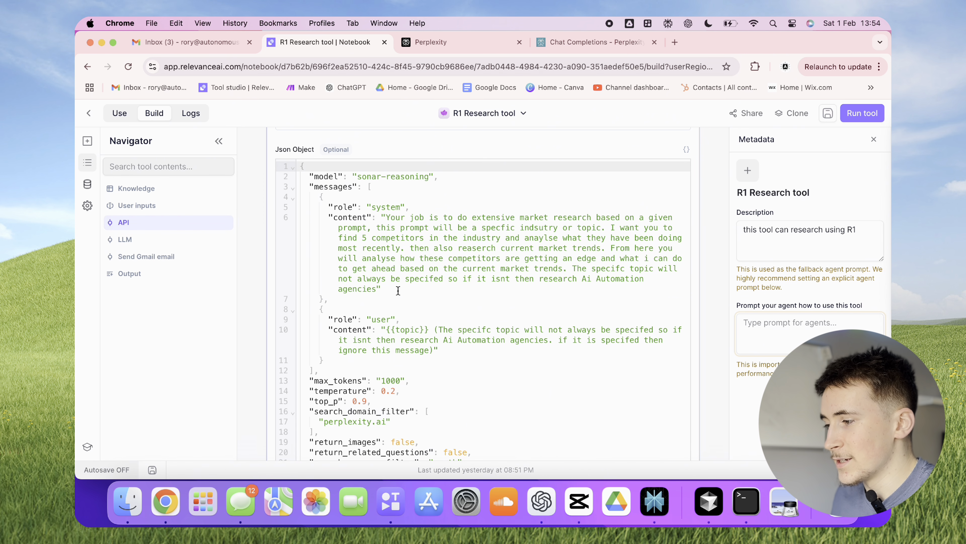
scroll(401, 293, "down", 2)
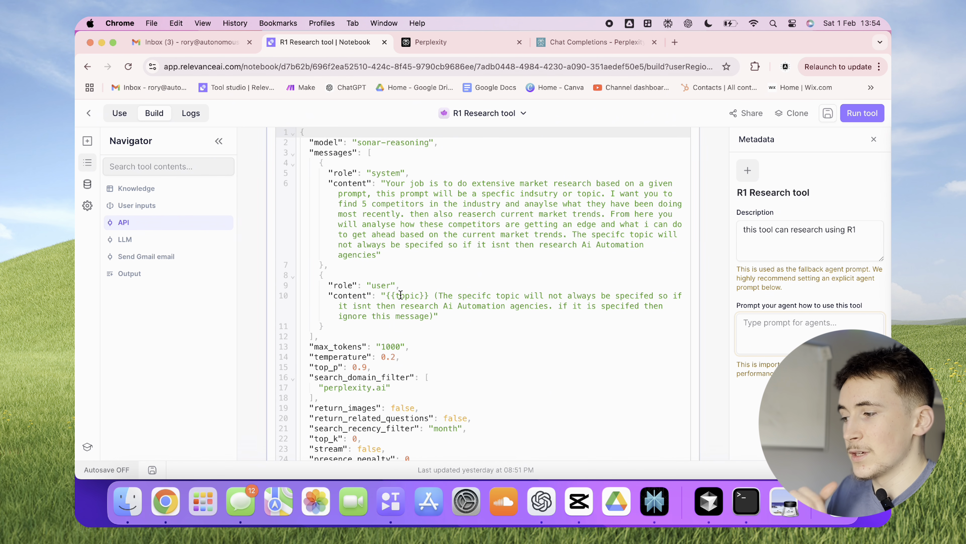
Check how the Industry input's topic variable is used in the user message of the API step's JSON object
scroll(414, 307, "up", 15)
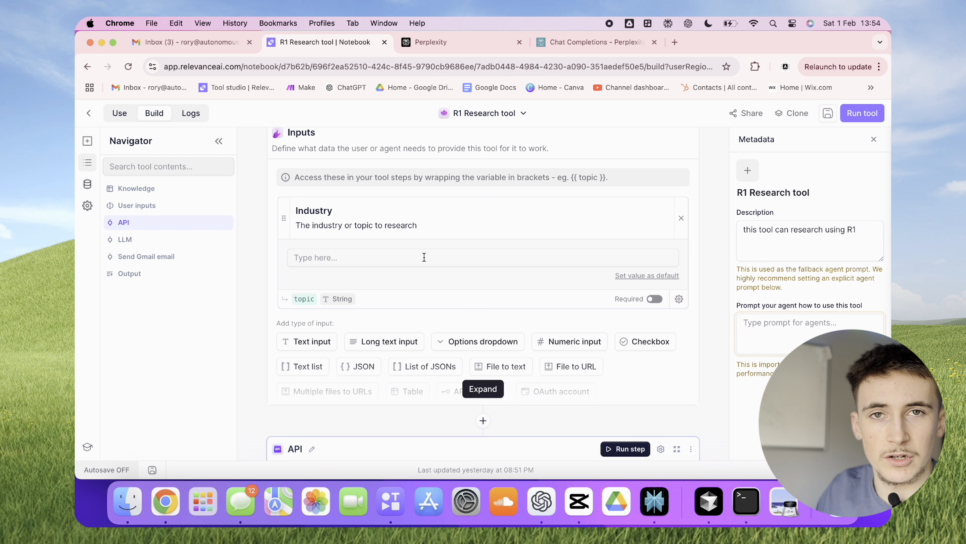
scroll(422, 257, "down", 12)
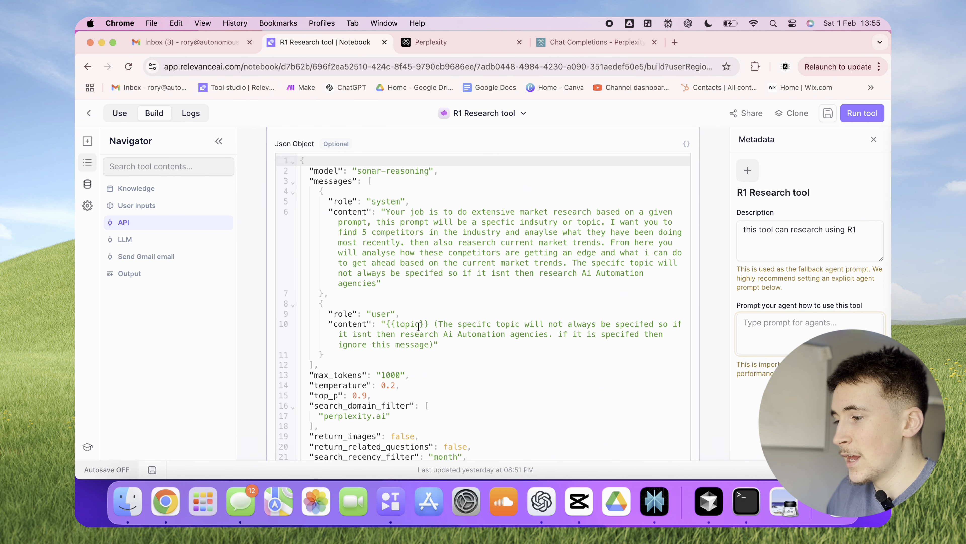
scroll(418, 327, "up", 12)
scroll(413, 316, "down", 10)
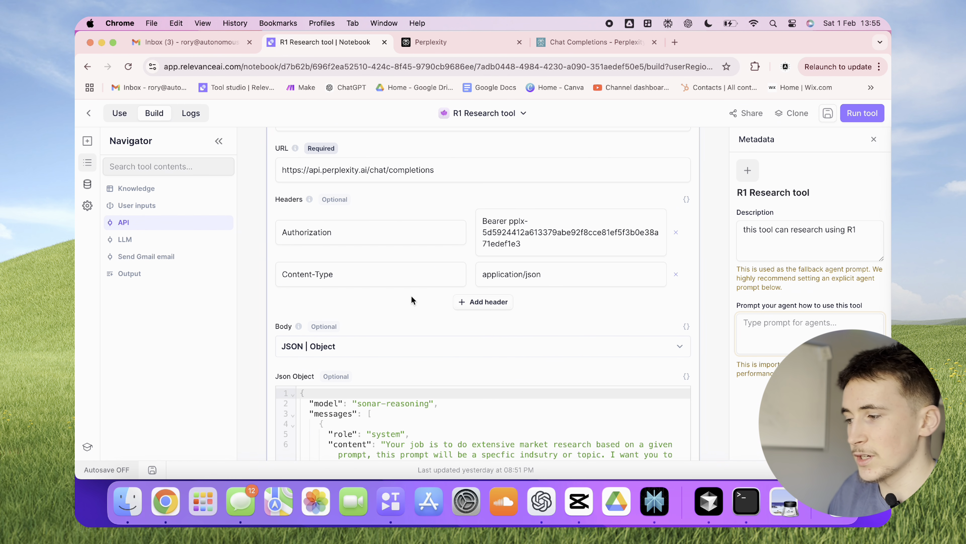
scroll(411, 295, "down", 6)
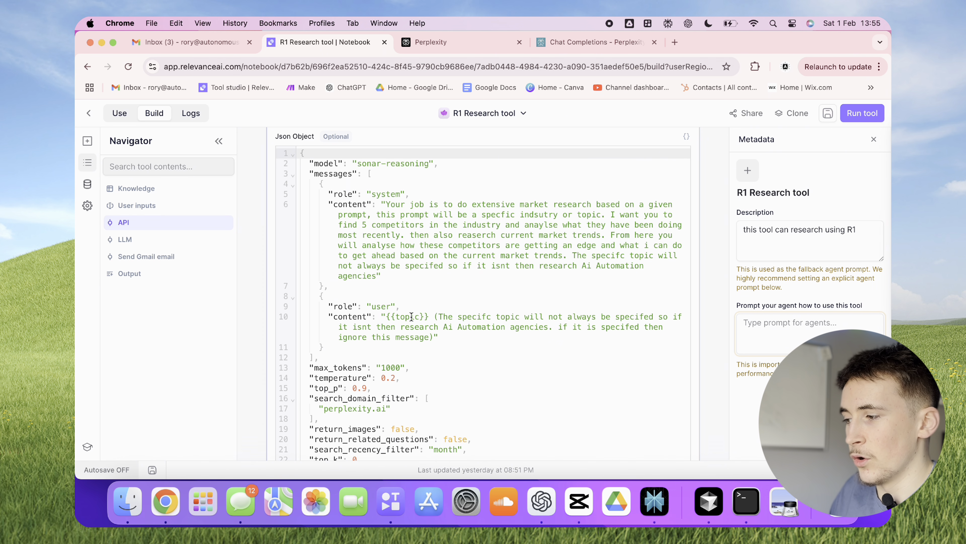
scroll(436, 315, "up", 10)
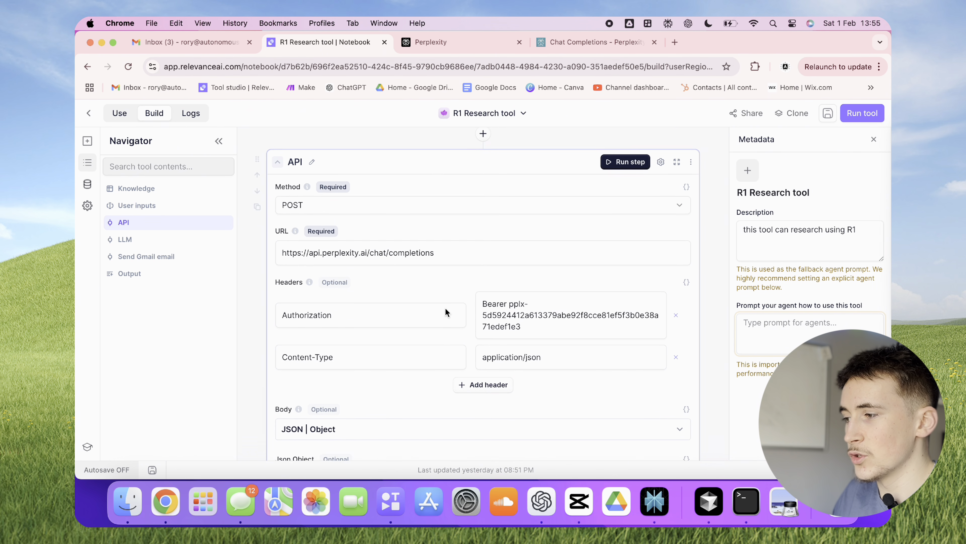
scroll(445, 308, "down", 10)
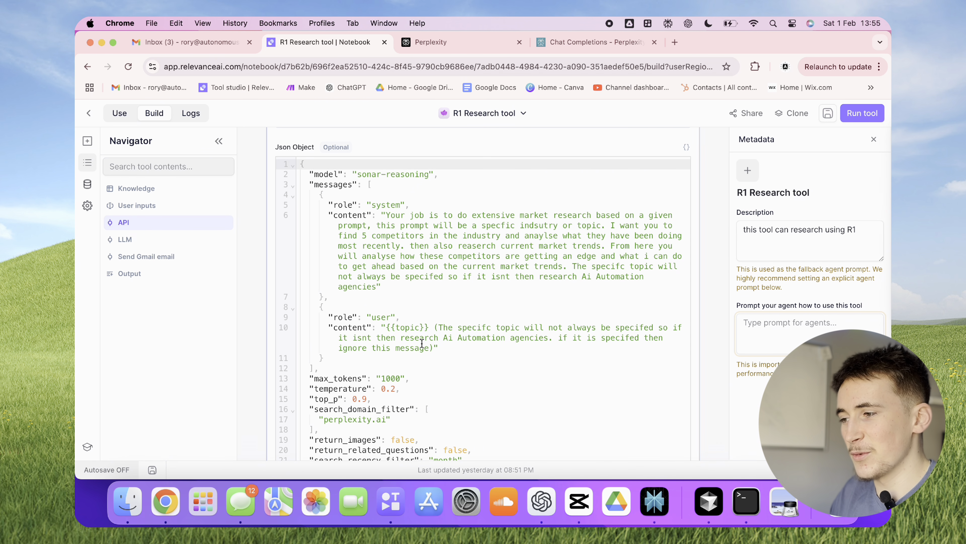
Review the LLM step's formatting prompt, its API output variables and its selected model against the preceding API step
scroll(422, 344, "down", 15)
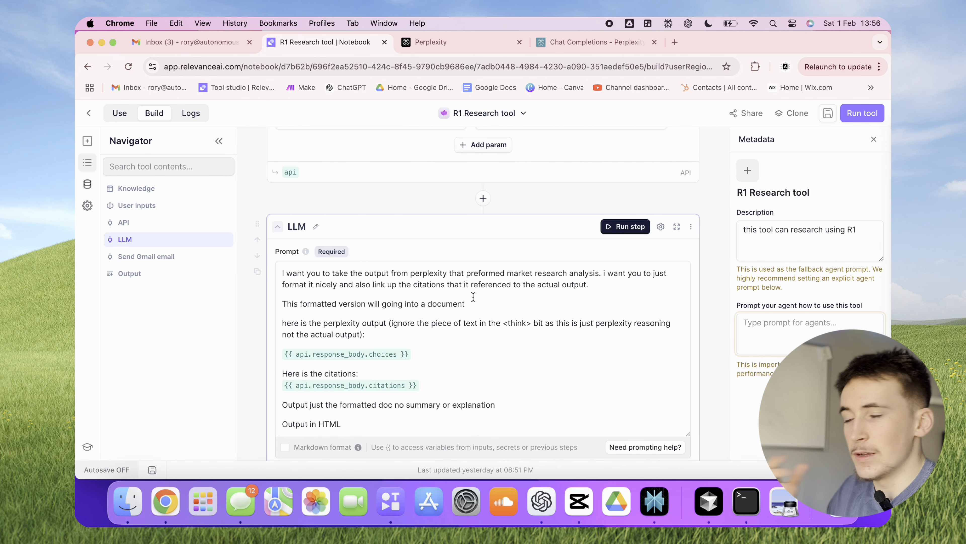
scroll(473, 297, "down", 5)
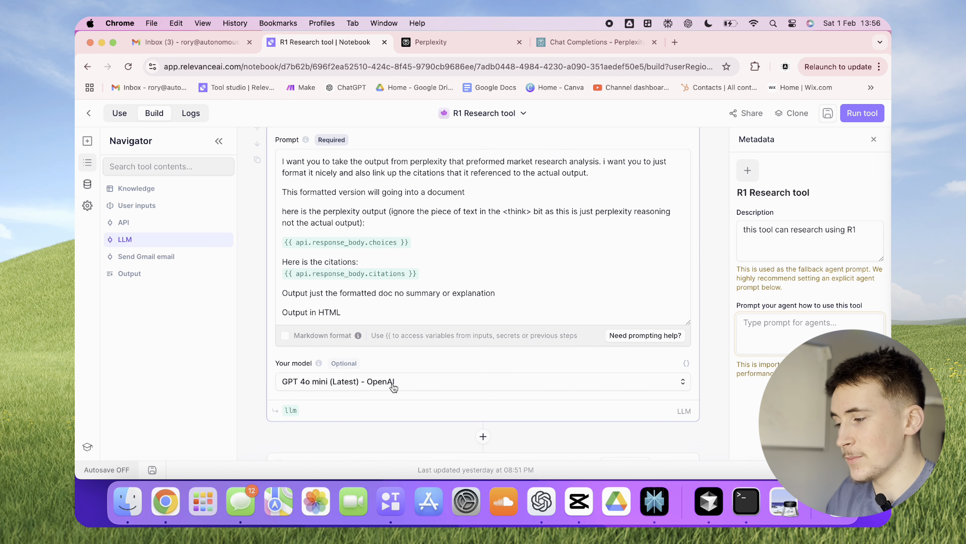
scroll(450, 310, "up", 4)
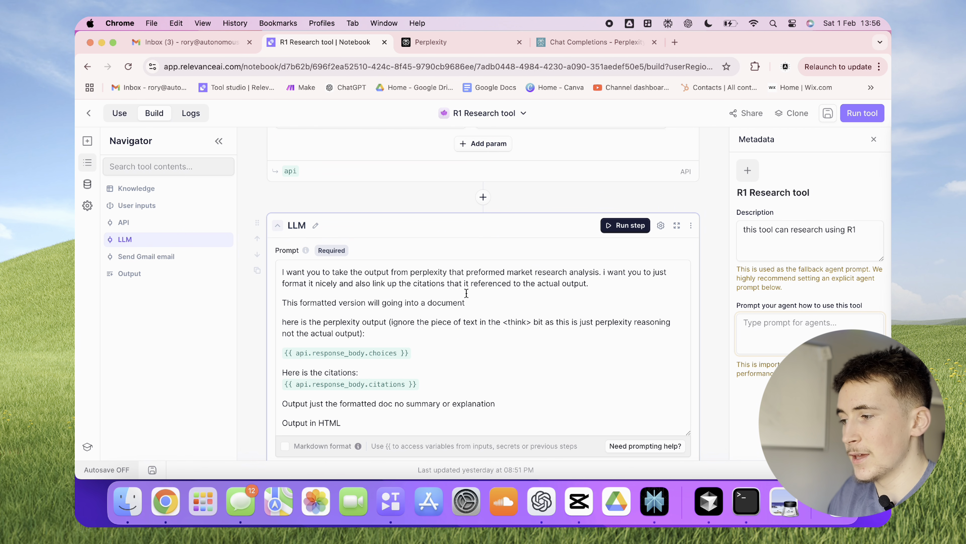
scroll(467, 293, "up", 10)
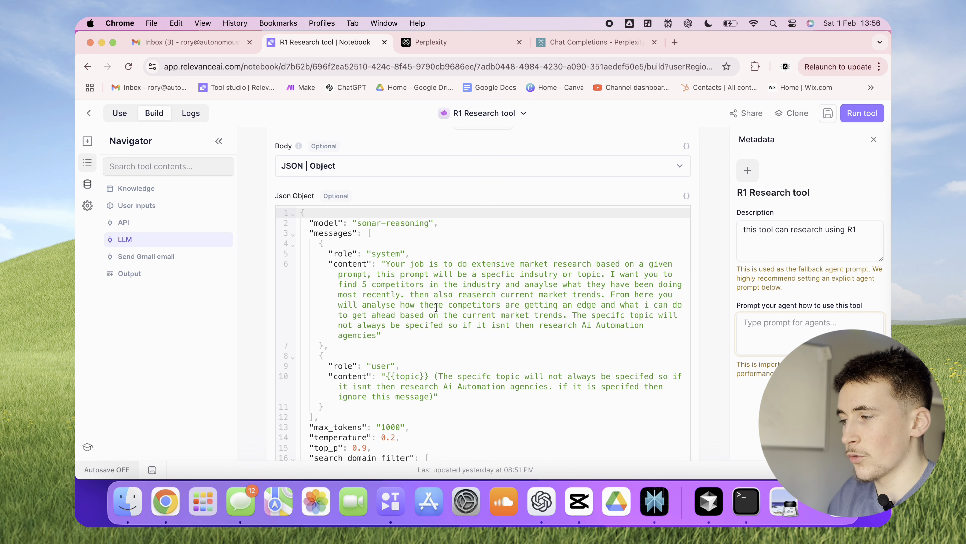
Review the LLM step's prompt for its instructions on ignoring the <think> text, linking citations and producing HTML
scroll(450, 282, "down", 10)
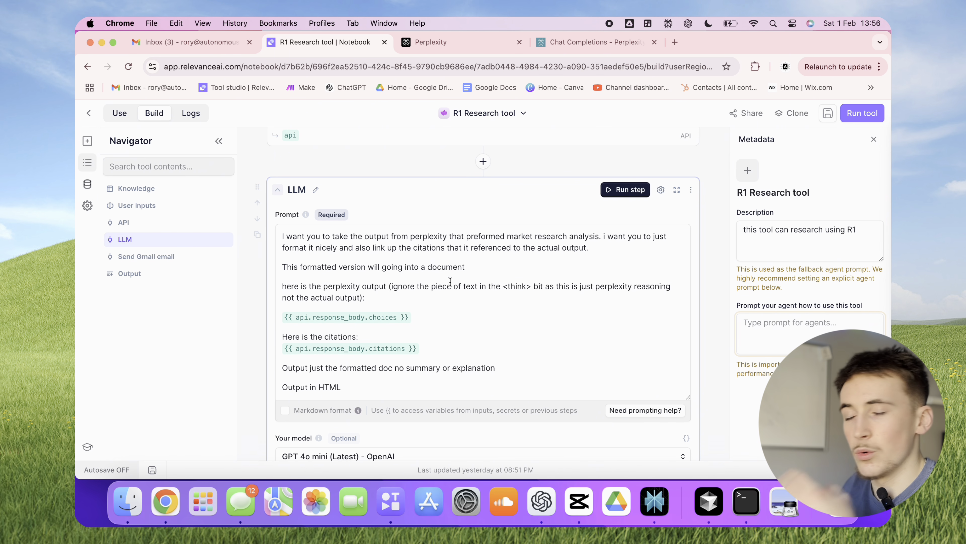
scroll(450, 281, "up", 10)
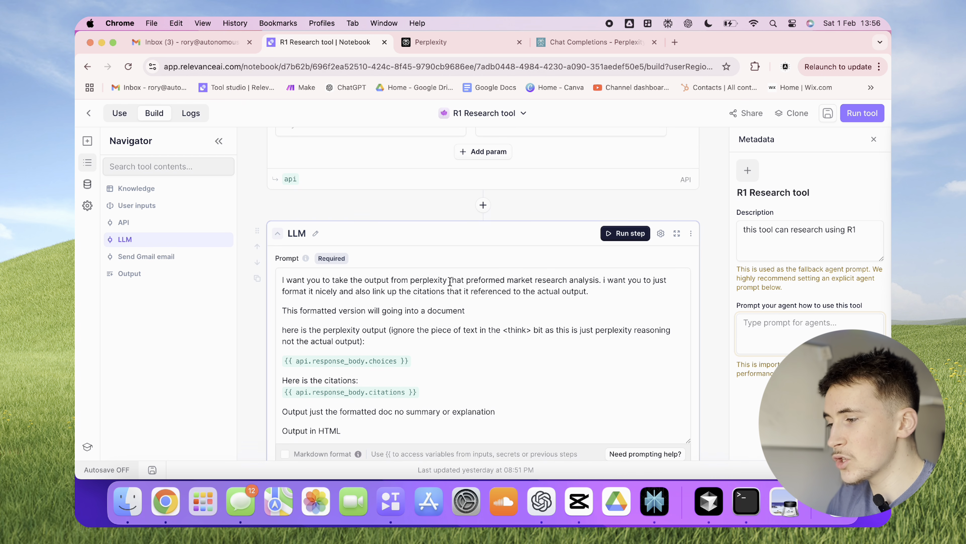
scroll(450, 282, "down", 2)
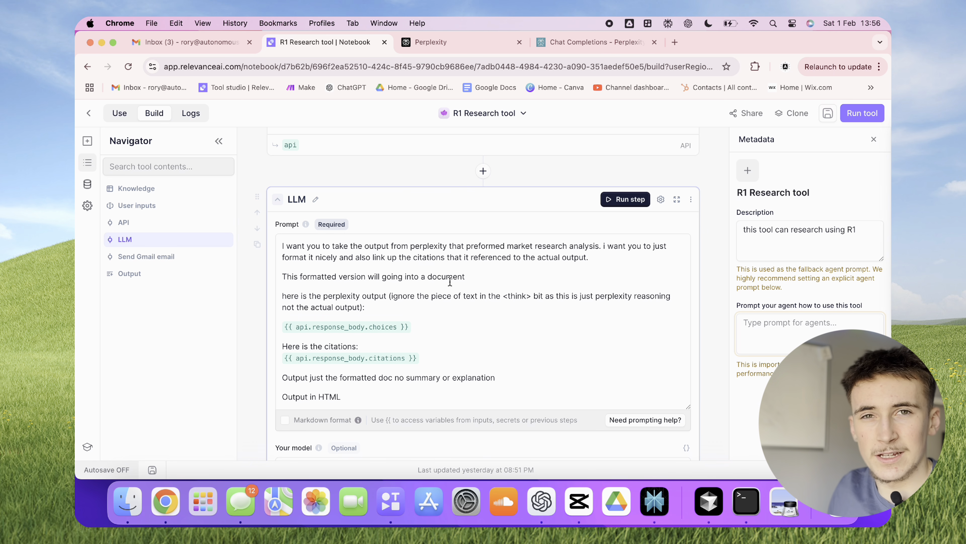
Expand the Send Gmail email step and check its account, recipient, subject and body variable against the preceding LLM step
scroll(450, 282, "down", 10)
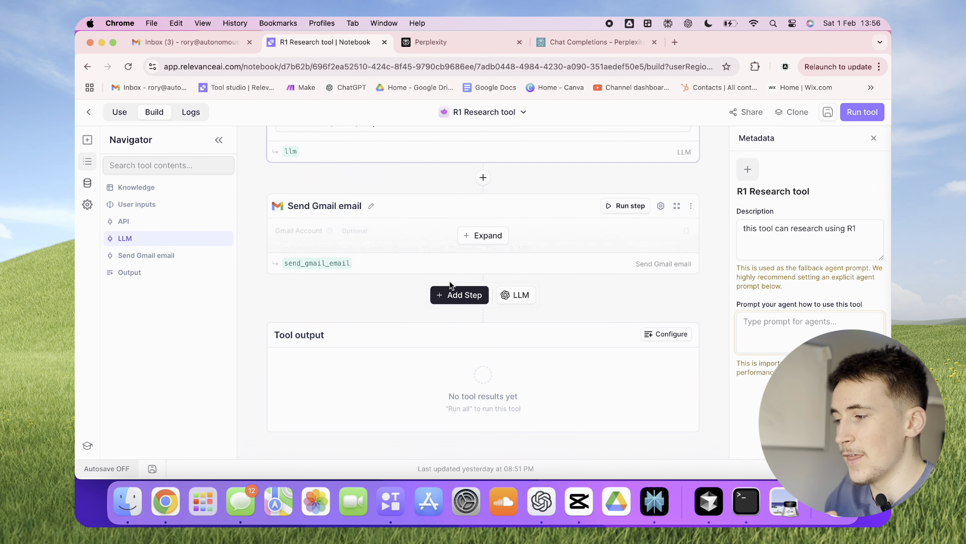
left_click(479, 237)
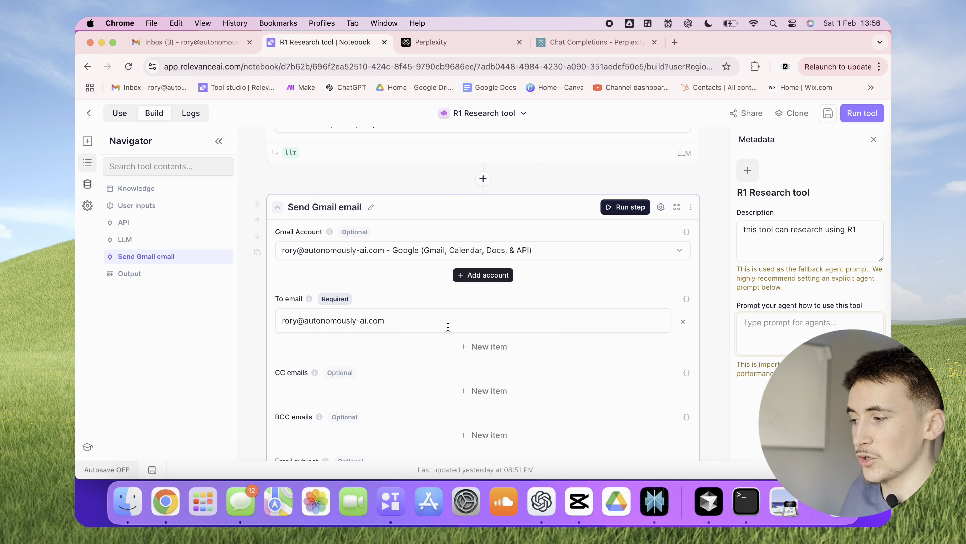
scroll(428, 328, "down", 8)
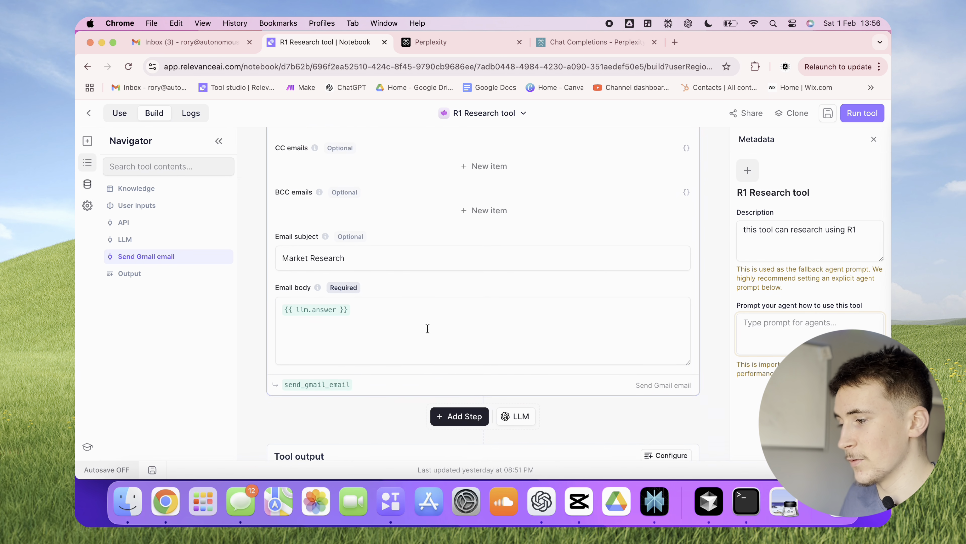
scroll(427, 328, "up", 2)
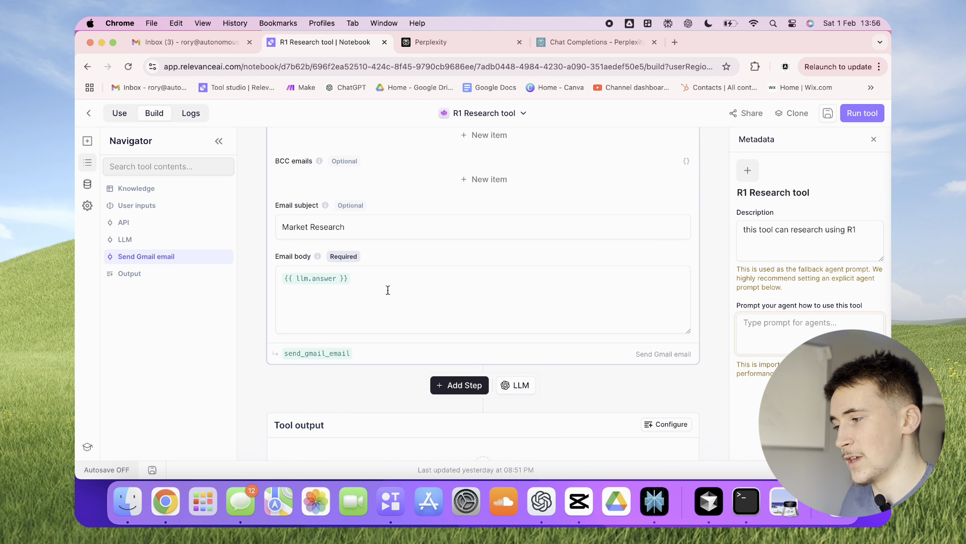
scroll(388, 289, "up", 15)
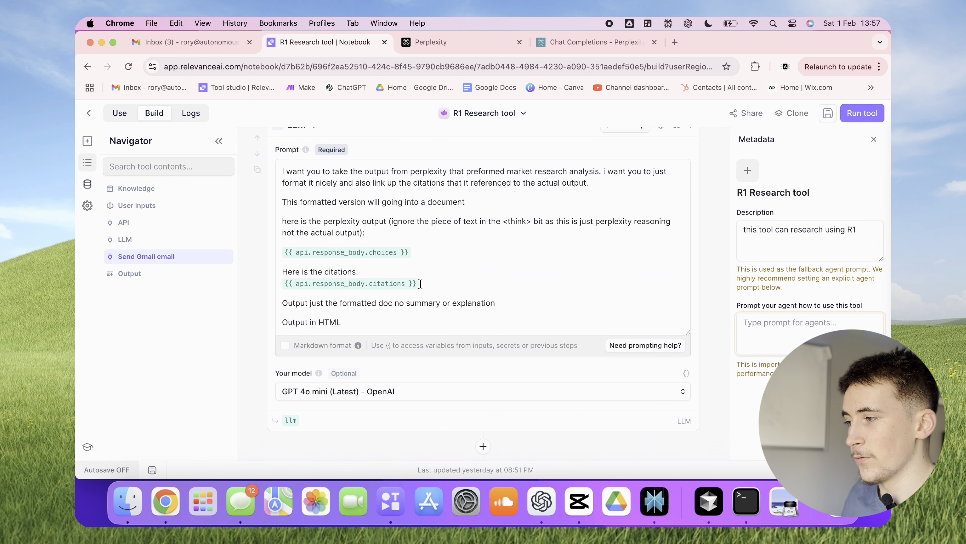
scroll(421, 284, "down", 15)
left_click(400, 271)
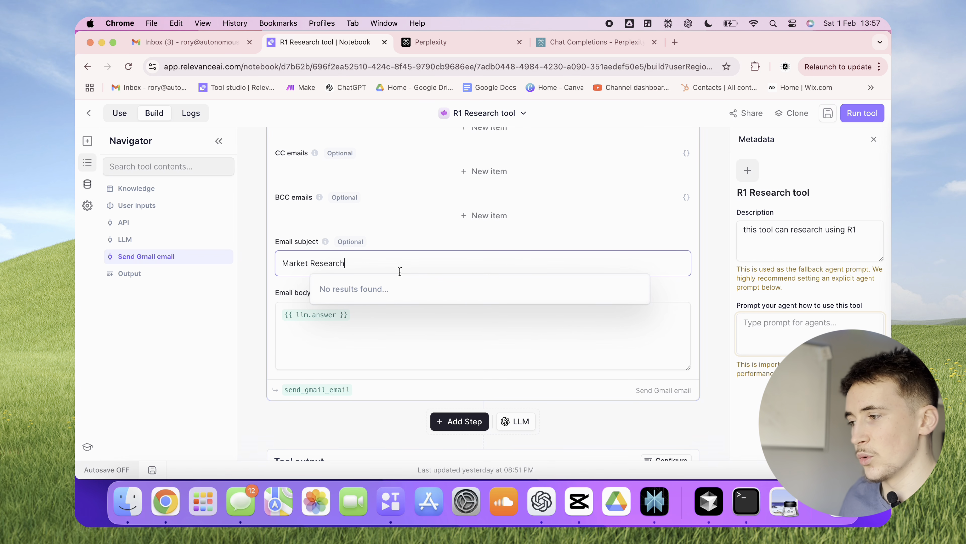
Enter "digital marketing agencies in the us" as the Industry input and run the whole tool
scroll(244, 303, "up", 15)
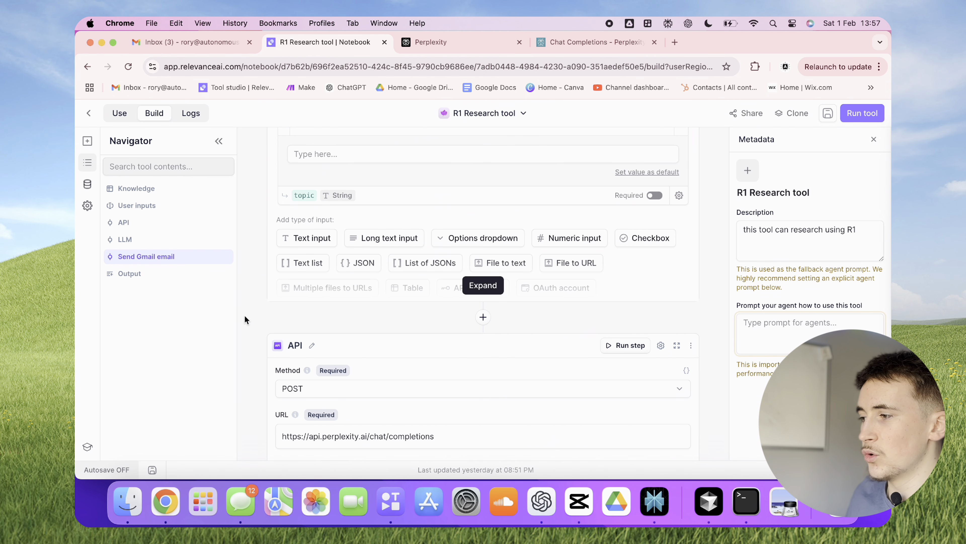
scroll(245, 315, "up", 5)
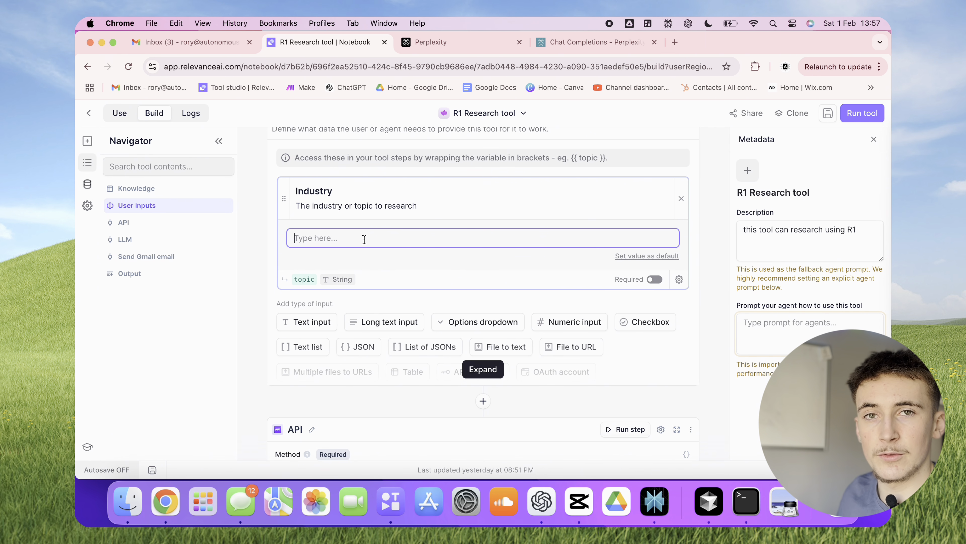
type("digital marketing agencies in the us")
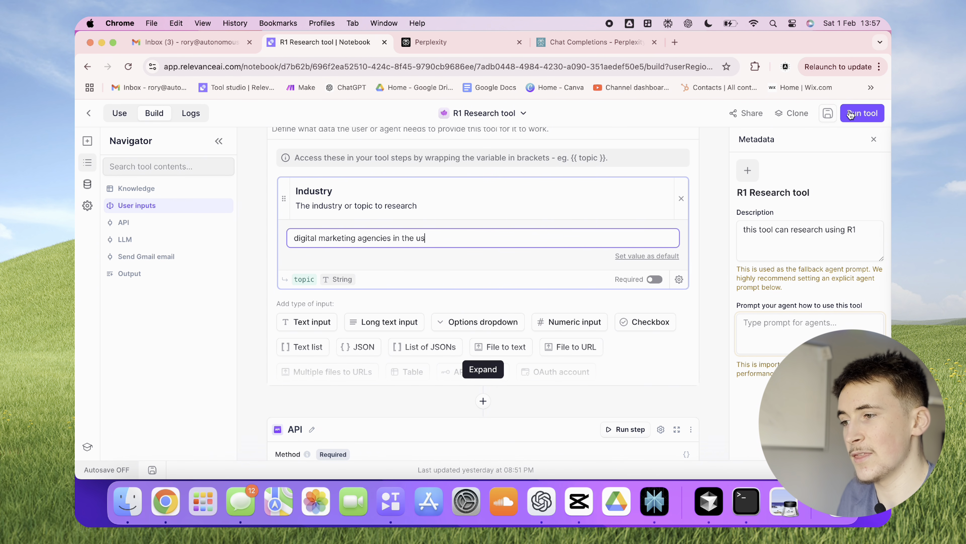
left_click(862, 113)
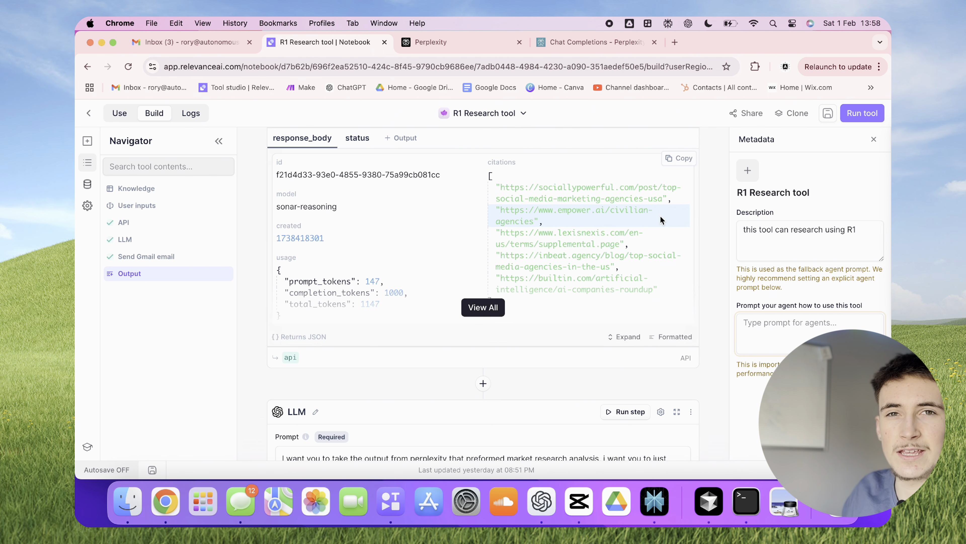
Show the API step's full response body and expand the message object inside its choices
left_click(472, 307)
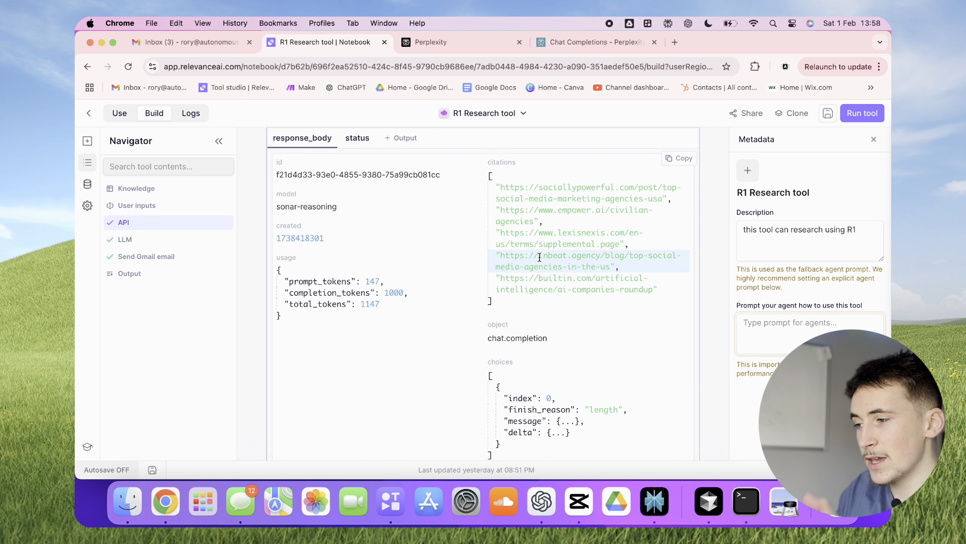
scroll(539, 257, "down", 5)
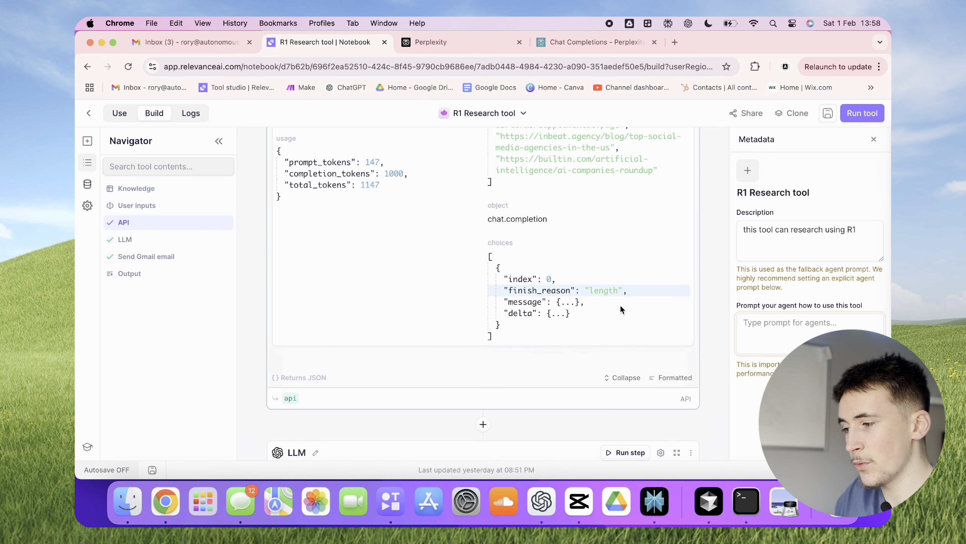
left_click(567, 301)
scroll(522, 368, "down", 3)
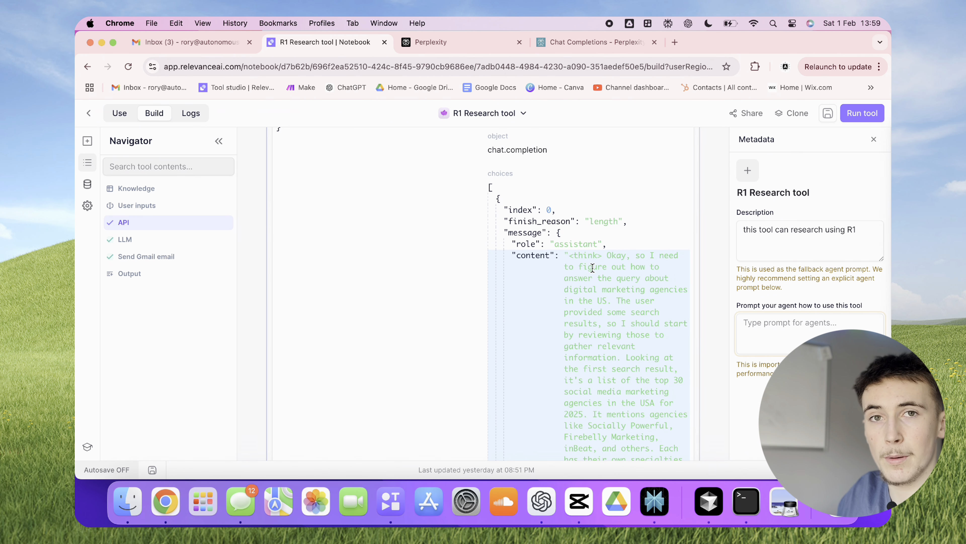
Read through the <think> reasoning in the API response's message content up to its closing tag
scroll(593, 268, "down", 1)
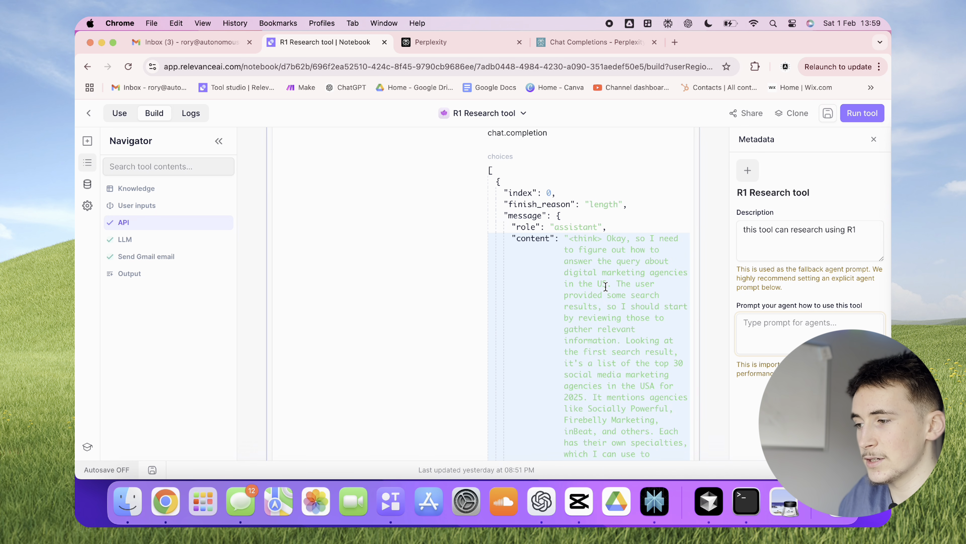
scroll(615, 283, "down", 10)
scroll(606, 286, "down", 20)
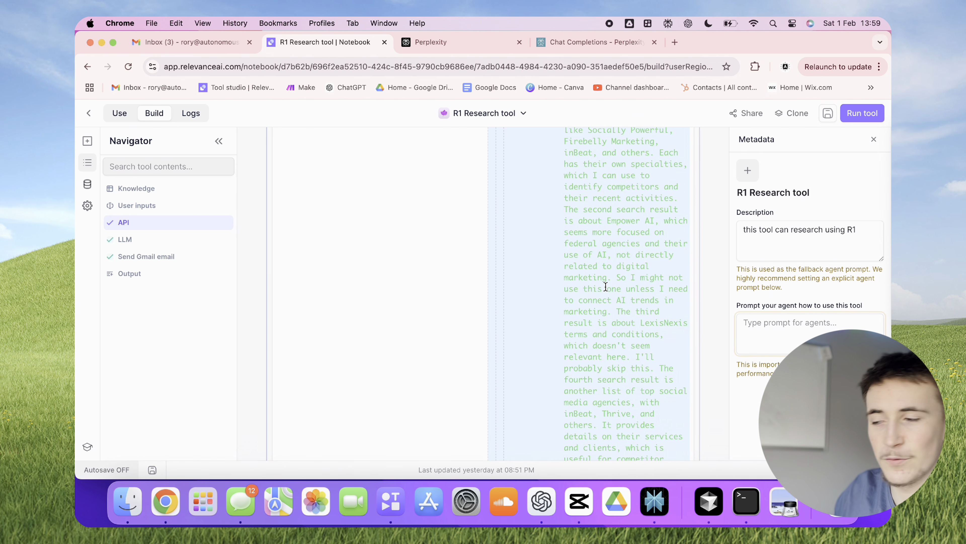
scroll(605, 286, "down", 20)
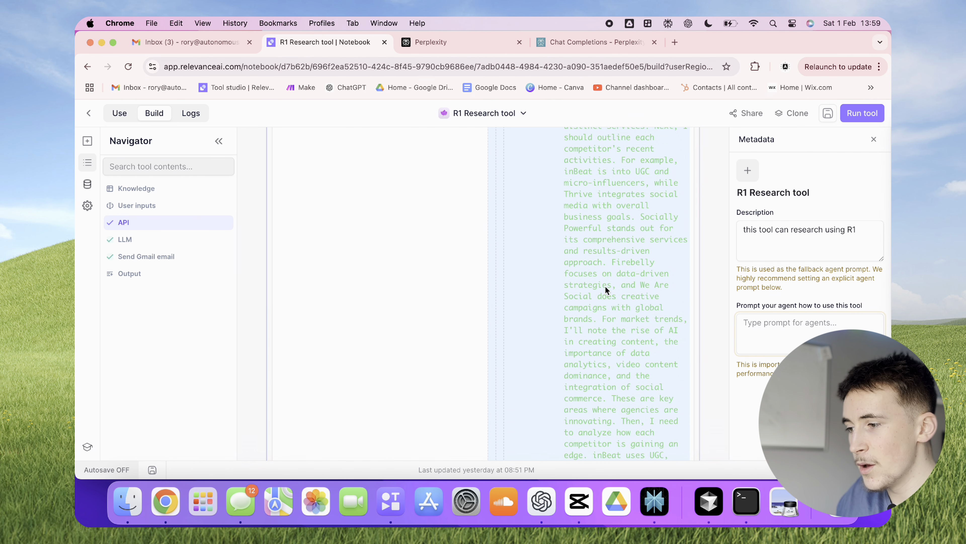
scroll(606, 286, "down", 10)
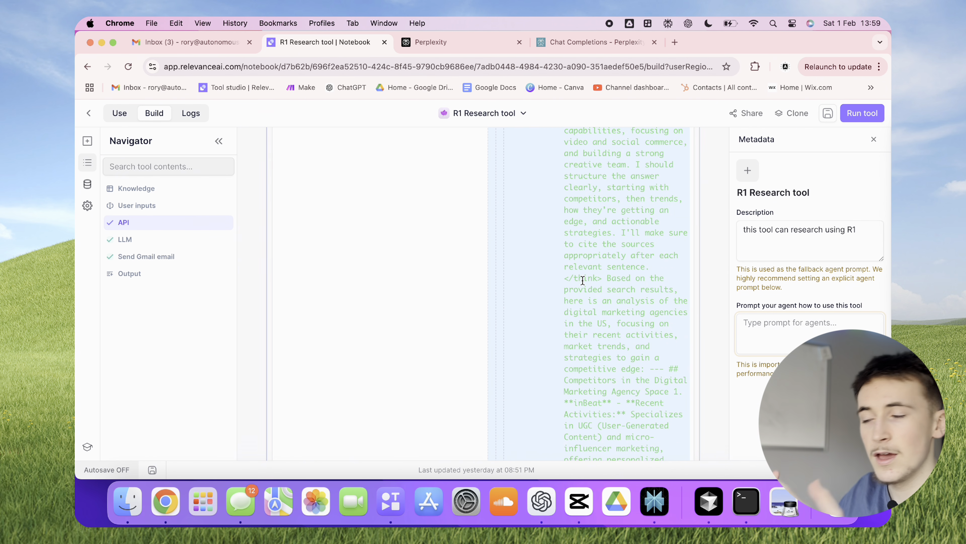
Read the market research answer that follows the </think> tag in the API response, including the competitors and market trends
left_click_drag(583, 280, 654, 373)
left_click(654, 373)
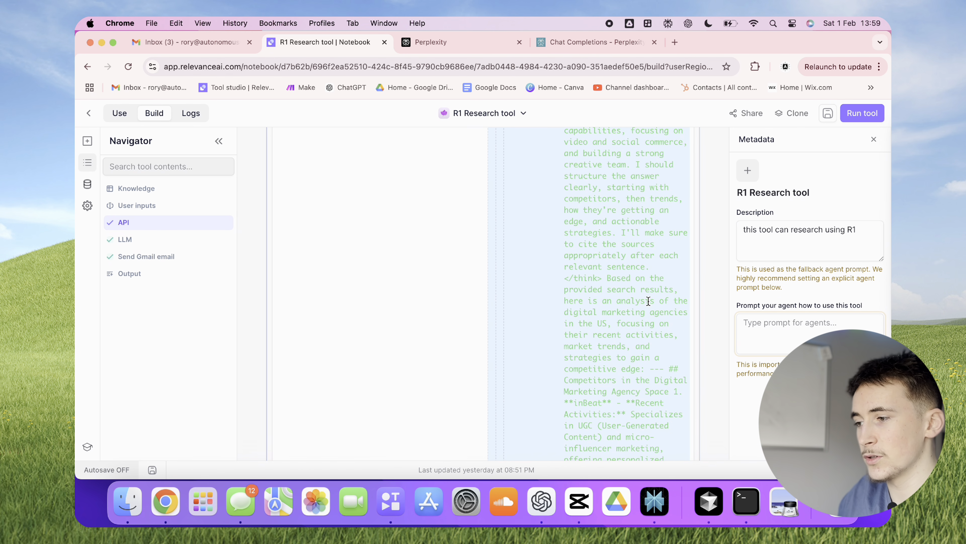
scroll(648, 300, "down", 2)
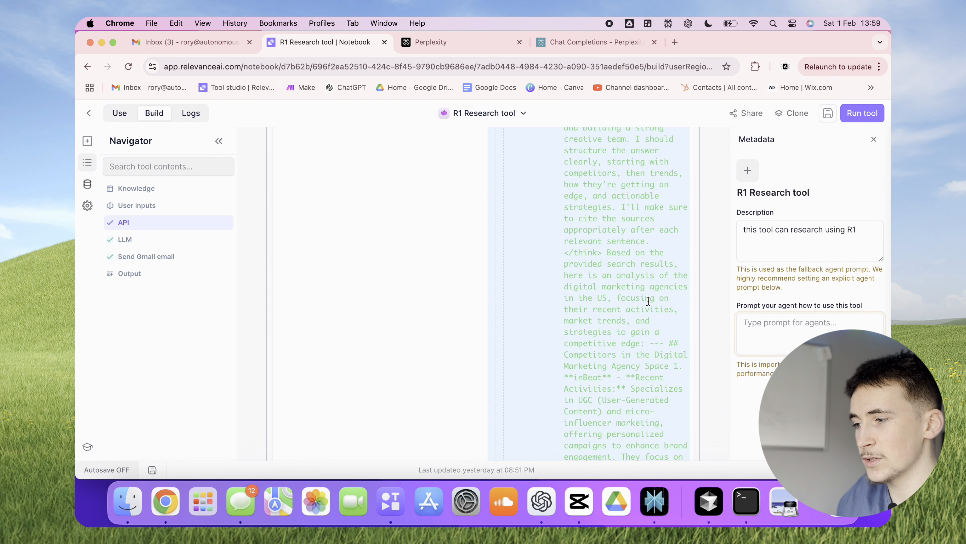
scroll(648, 301, "down", 4)
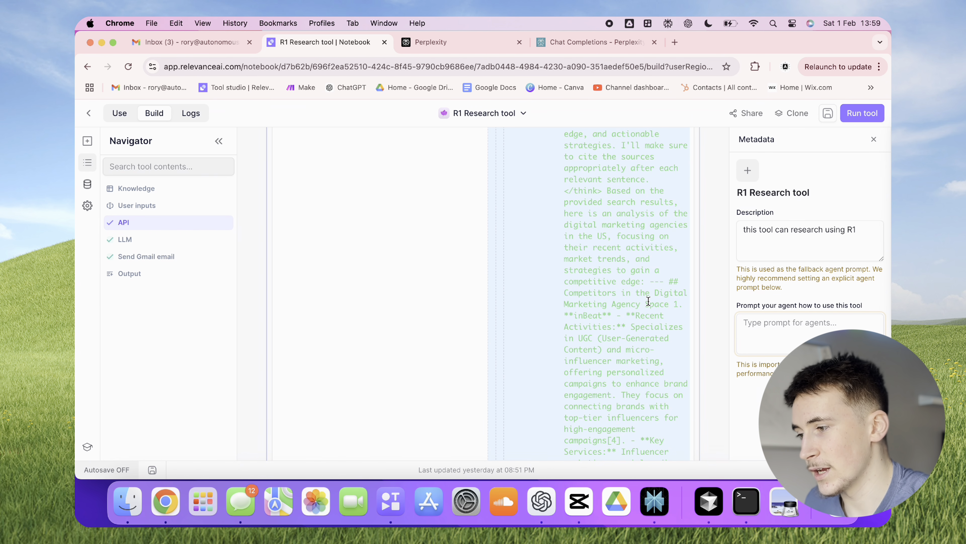
scroll(648, 300, "down", 2)
scroll(615, 303, "down", 8)
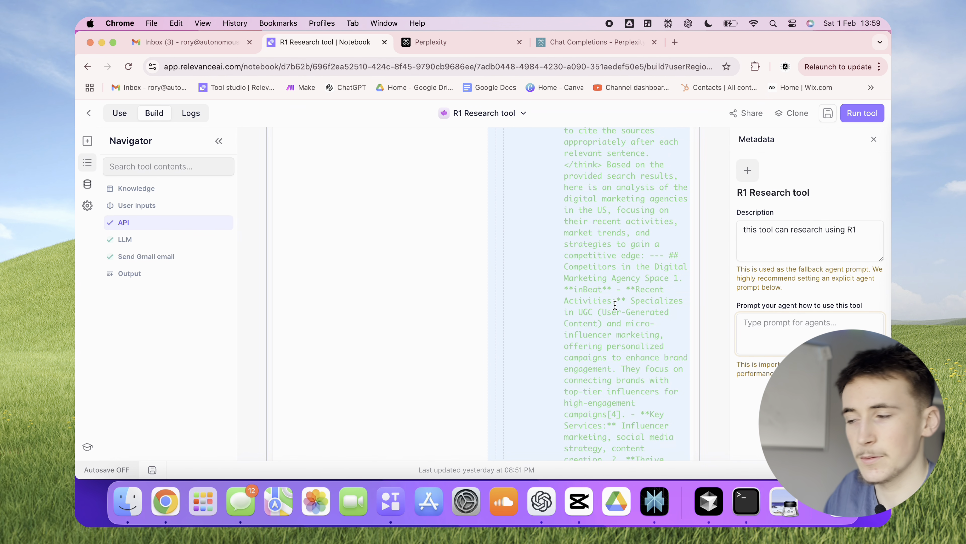
scroll(615, 304, "down", 20)
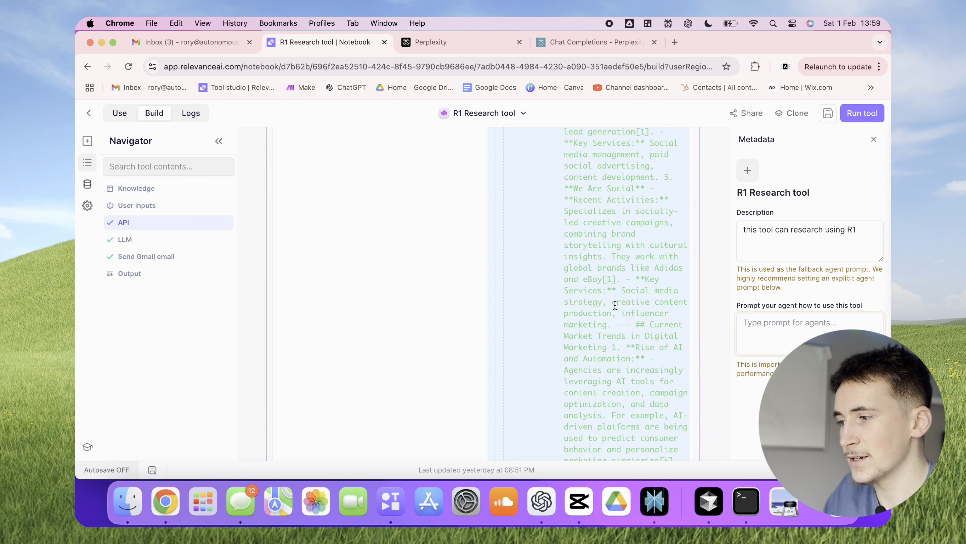
scroll(615, 305, "down", 15)
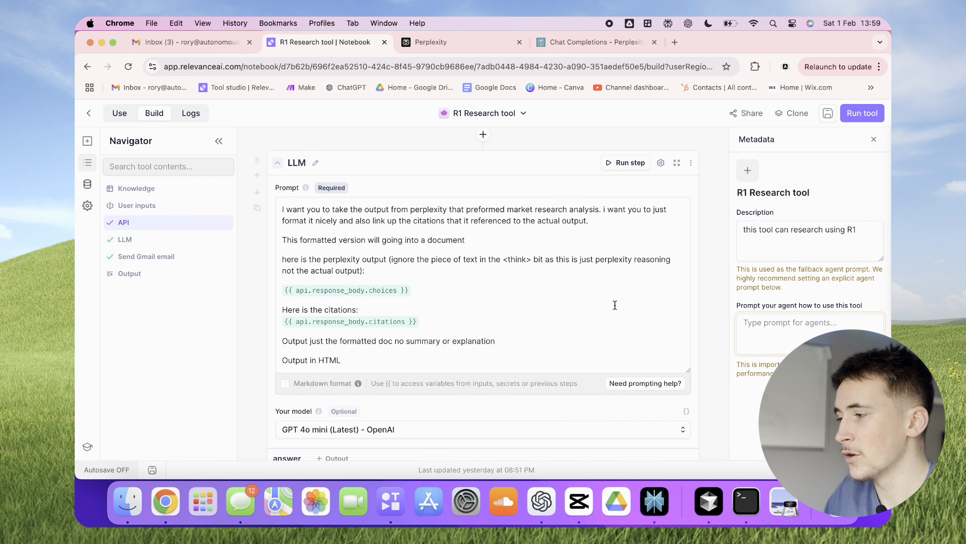
Expand the LLM step's HTML answer, compare it with the raw API response and check the Send Gmail email step's output
scroll(614, 304, "down", 5)
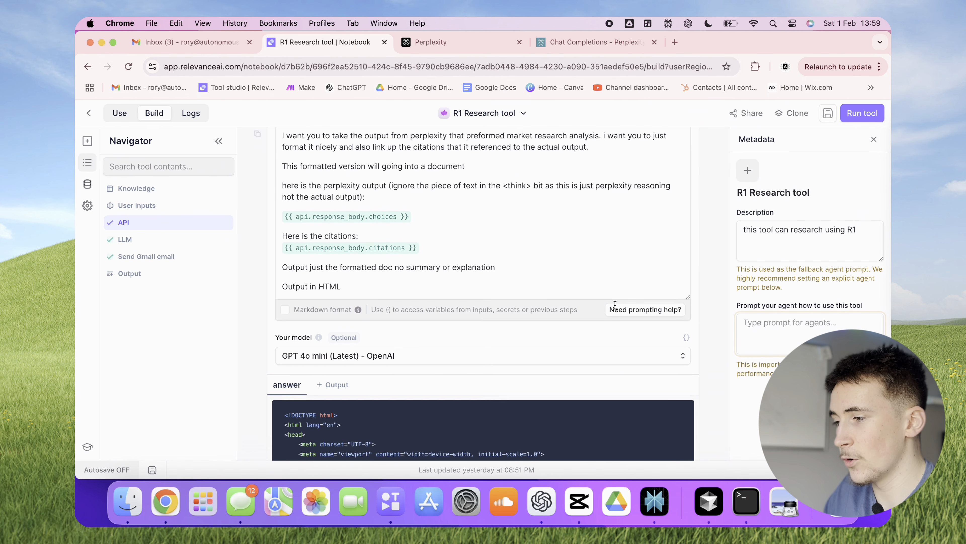
scroll(615, 304, "down", 10)
left_click(480, 370)
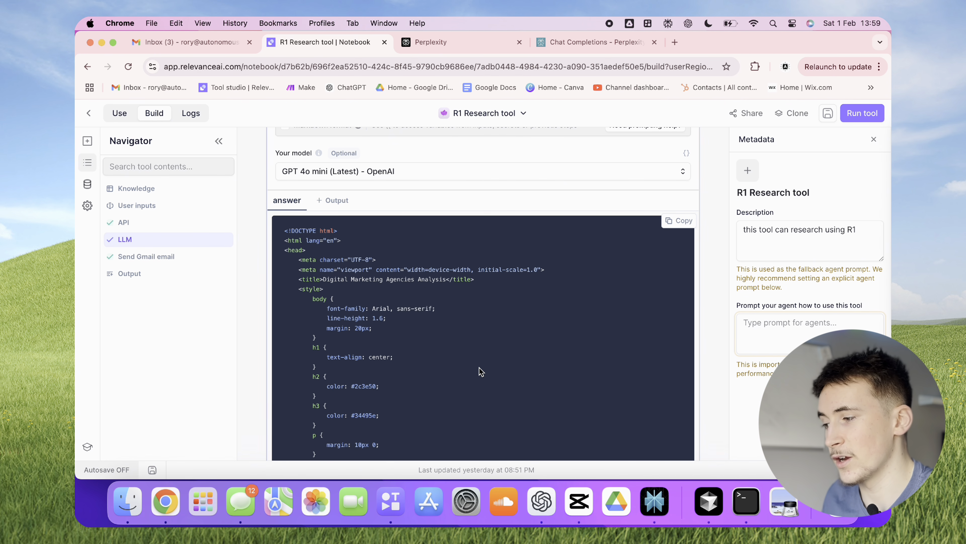
scroll(480, 371, "down", 4)
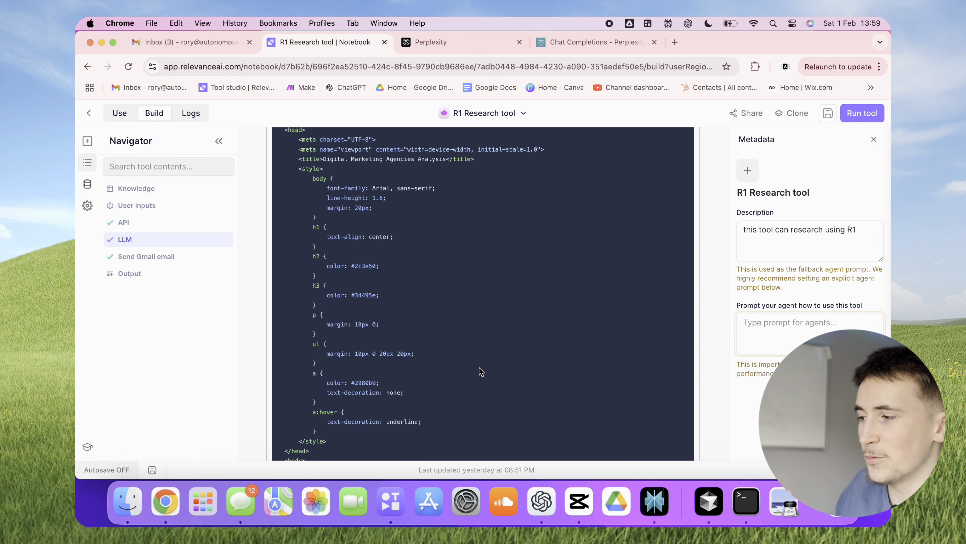
scroll(480, 371, "down", 10)
scroll(480, 371, "up", 20)
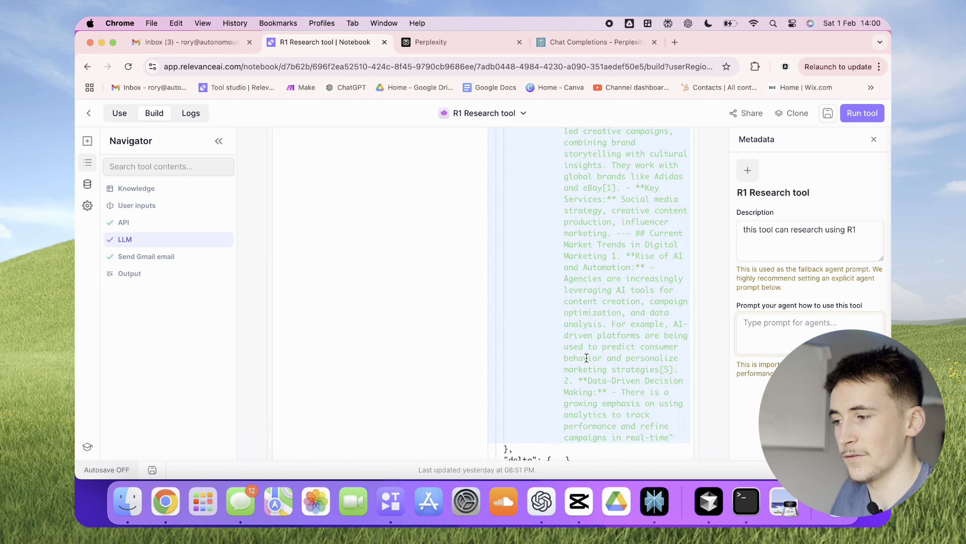
scroll(586, 358, "down", 8)
scroll(587, 361, "down", 15)
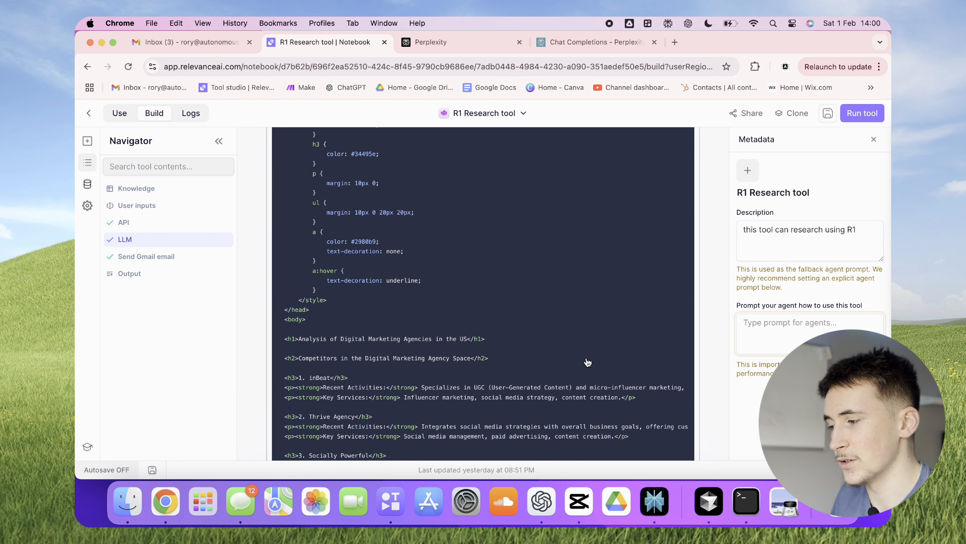
scroll(479, 332, "down", 10)
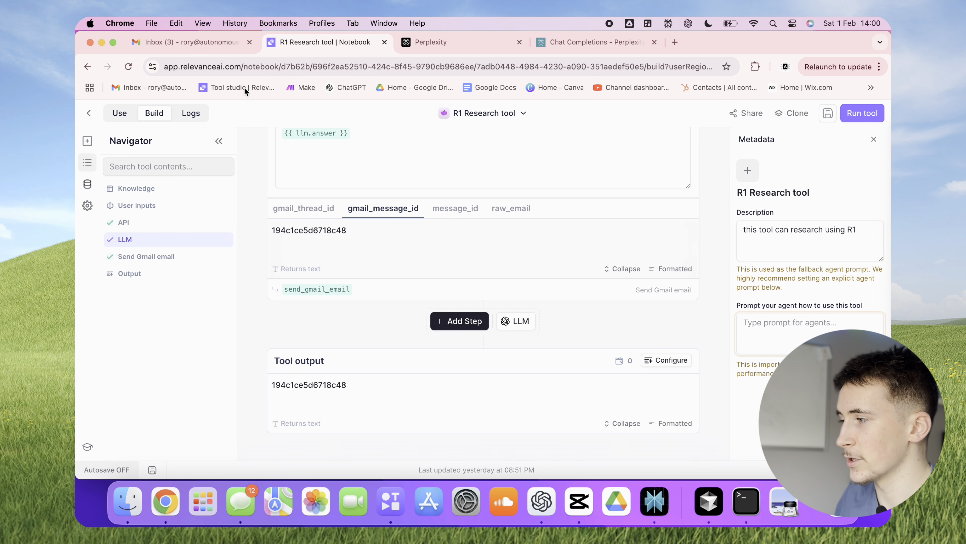
Switch to Gmail, open the Market Research email and read its formatted competitor analysis with linked citations
left_click(191, 42)
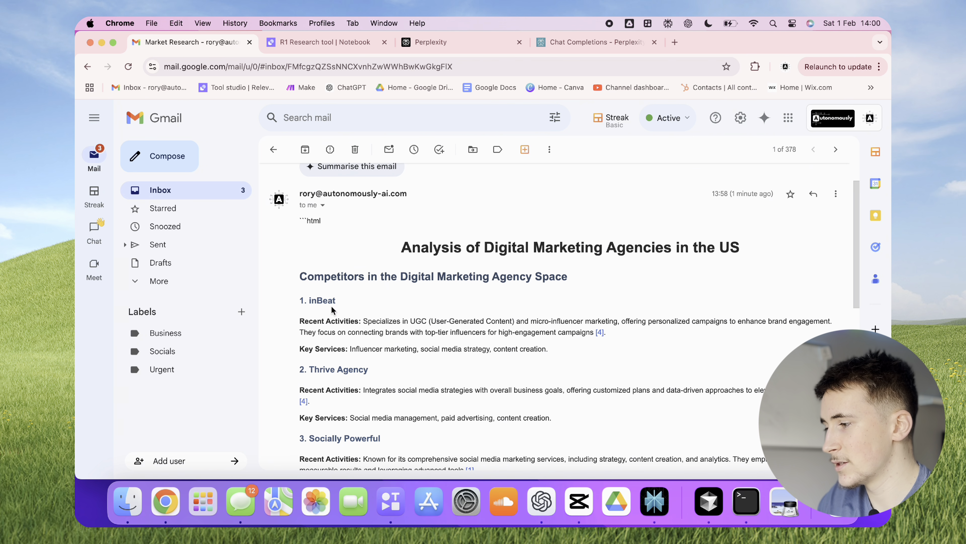
scroll(332, 310, "down", 2)
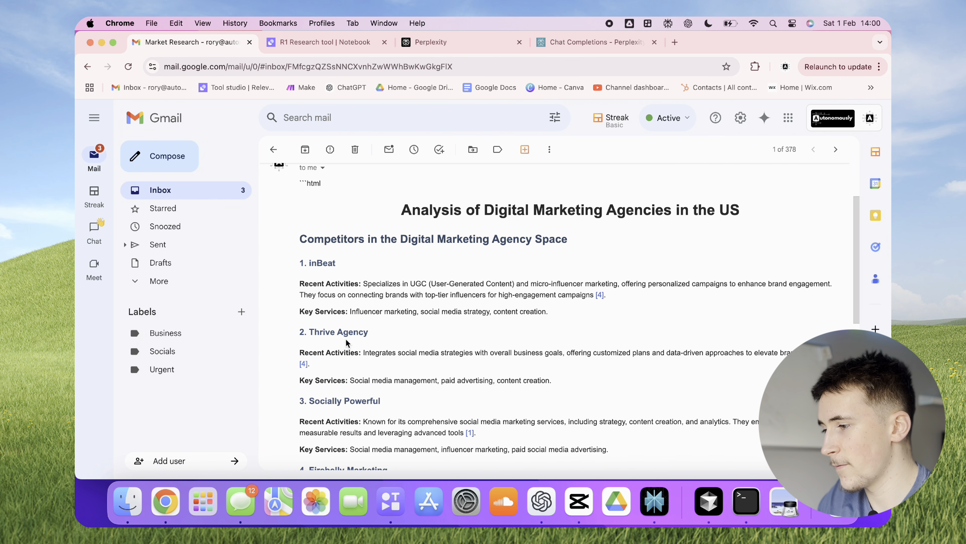
scroll(346, 342, "down", 6)
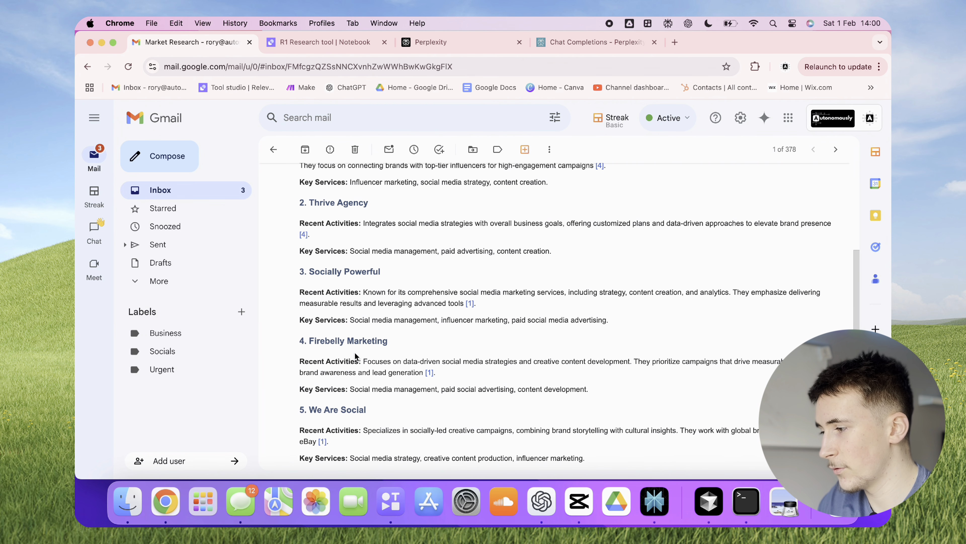
Read the email's remaining competitors and market trends, and check the source page behind one of its citations
scroll(355, 352, "down", 3)
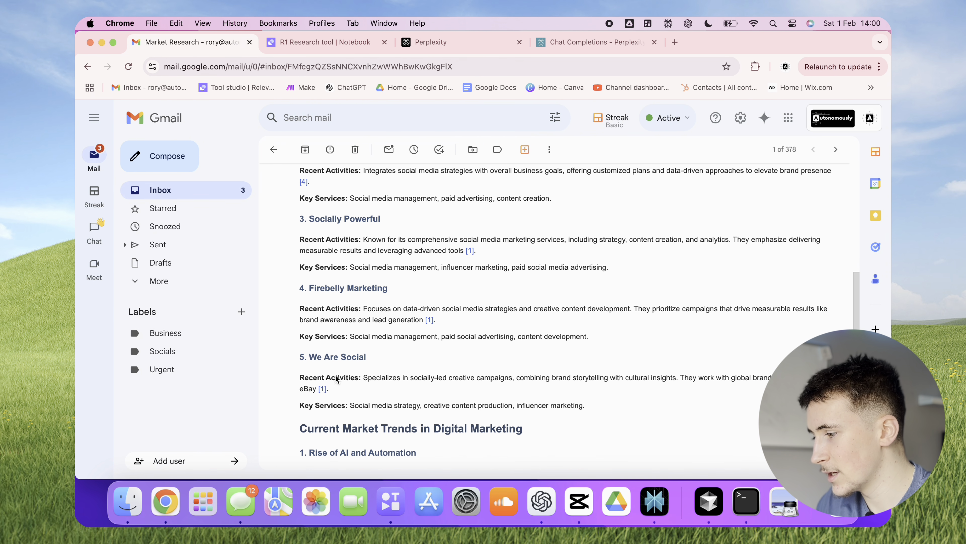
scroll(602, 269, "up", 8)
left_click(601, 264)
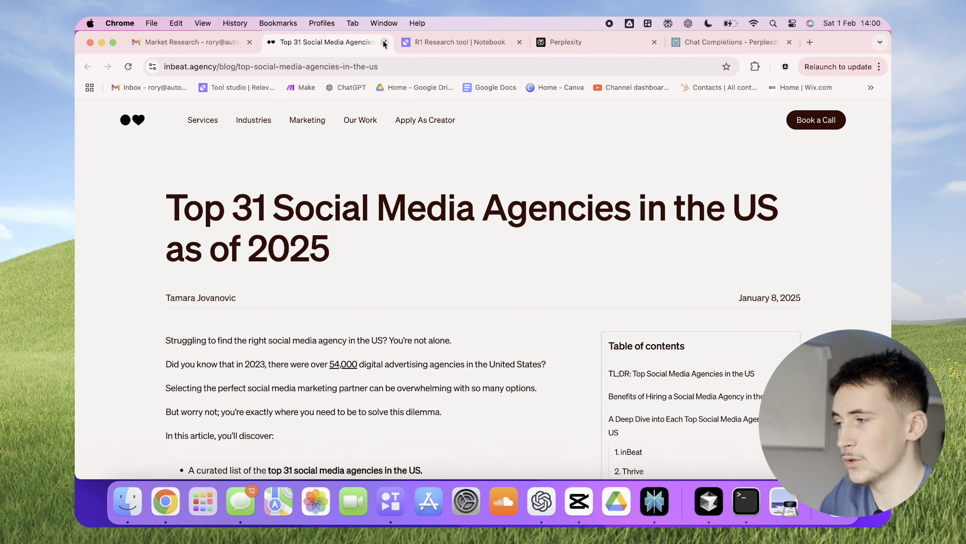
left_click(385, 42)
scroll(414, 384, "down", 10)
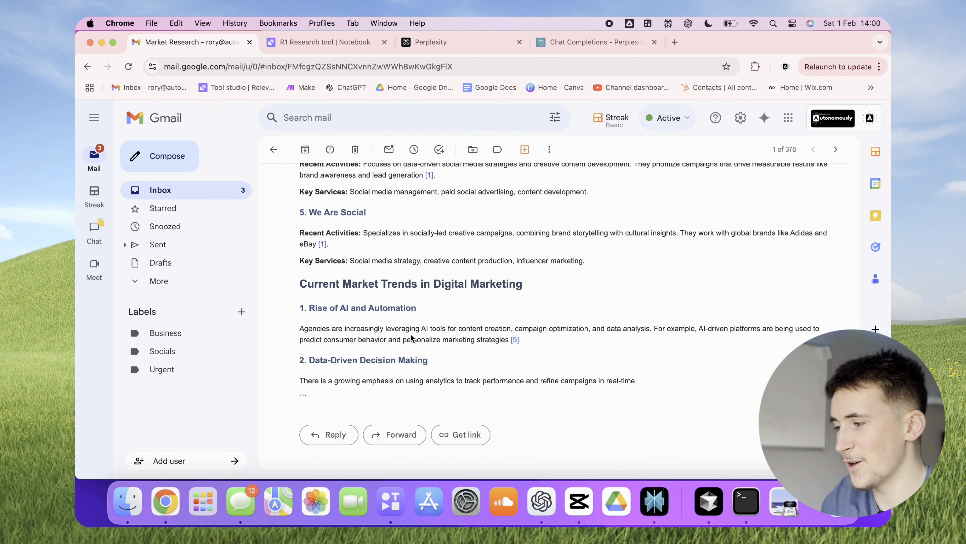
scroll(411, 337, "down", 1)
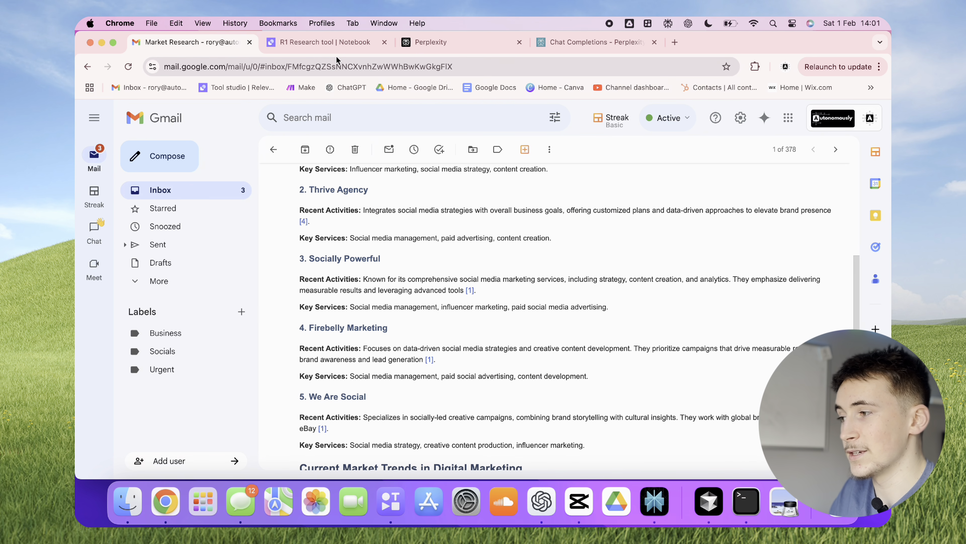
Switch back to the R1 Research tool in Relevance AI and review its steps from the email step back to the Inputs
left_click(335, 49)
scroll(361, 232, "up", 15)
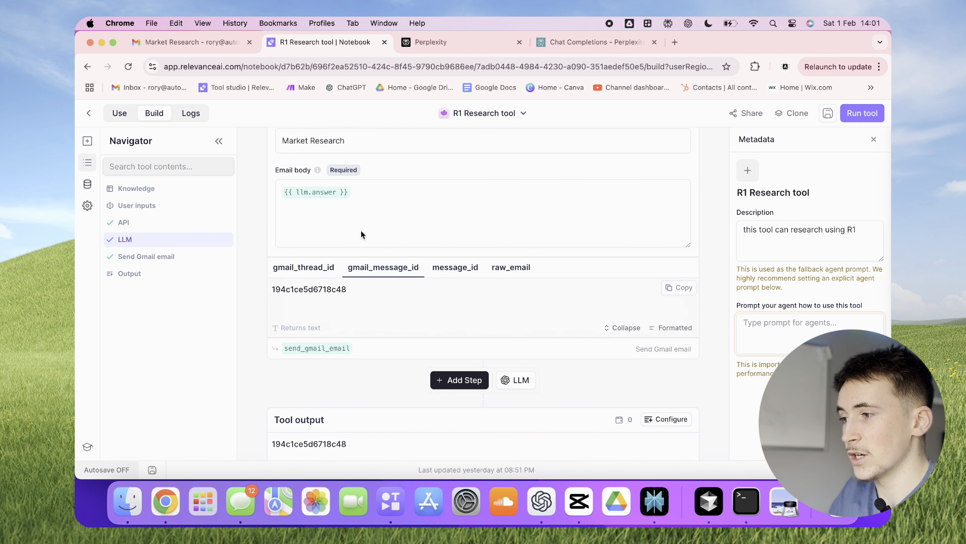
scroll(361, 235, "up", 15)
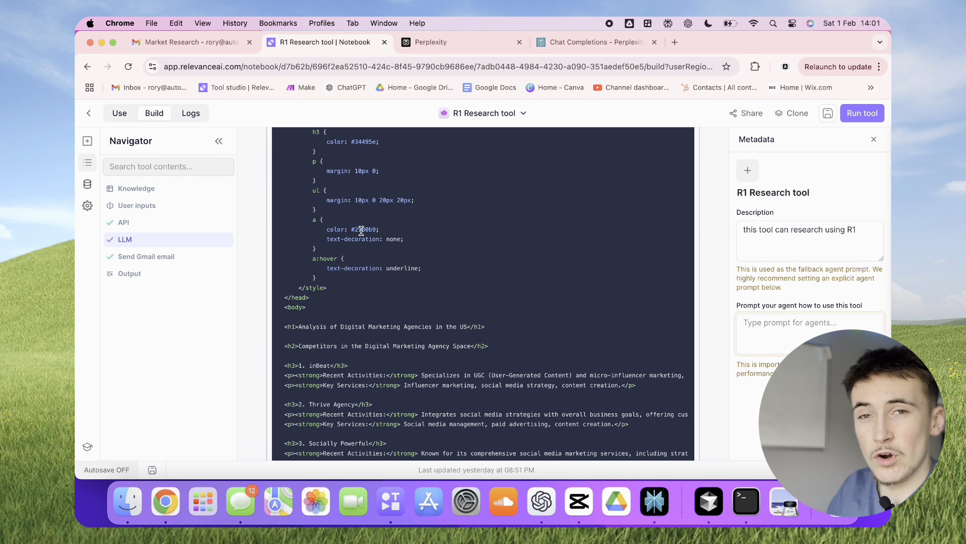
scroll(361, 231, "up", 15)
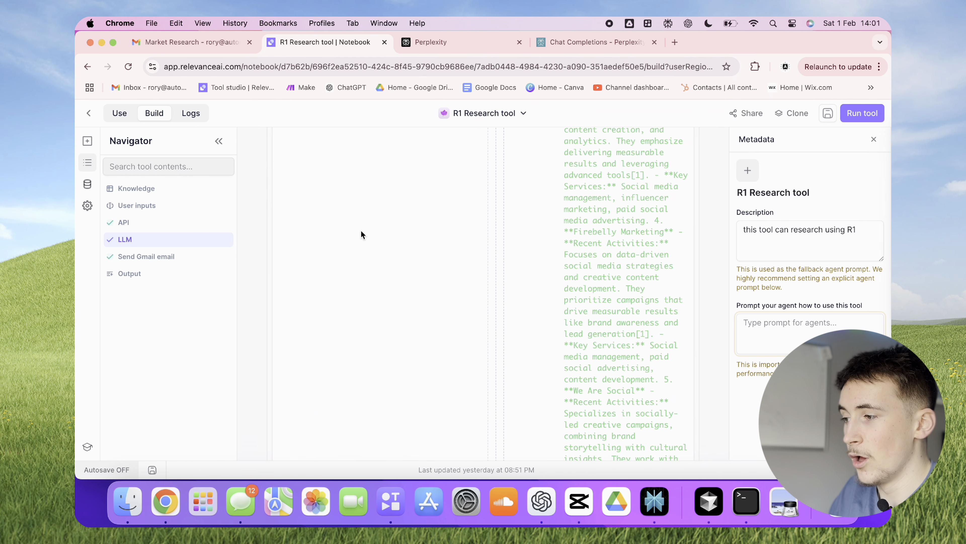
scroll(361, 233, "up", 15)
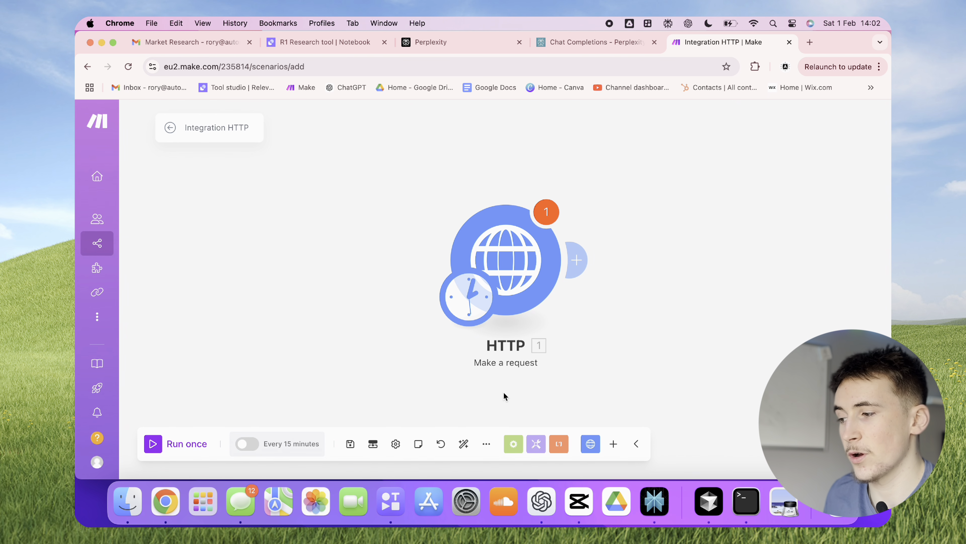
left_click(341, 44)
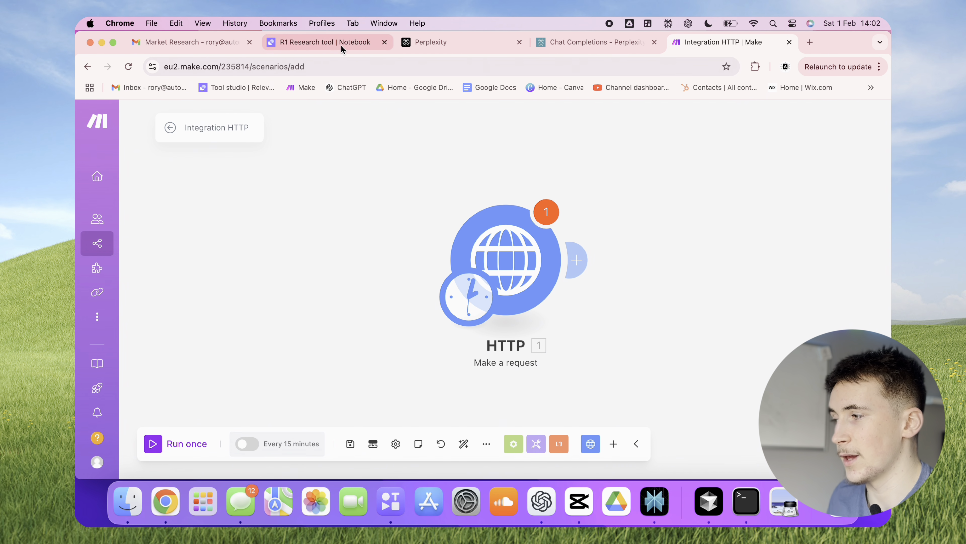
scroll(428, 175, "up", 5)
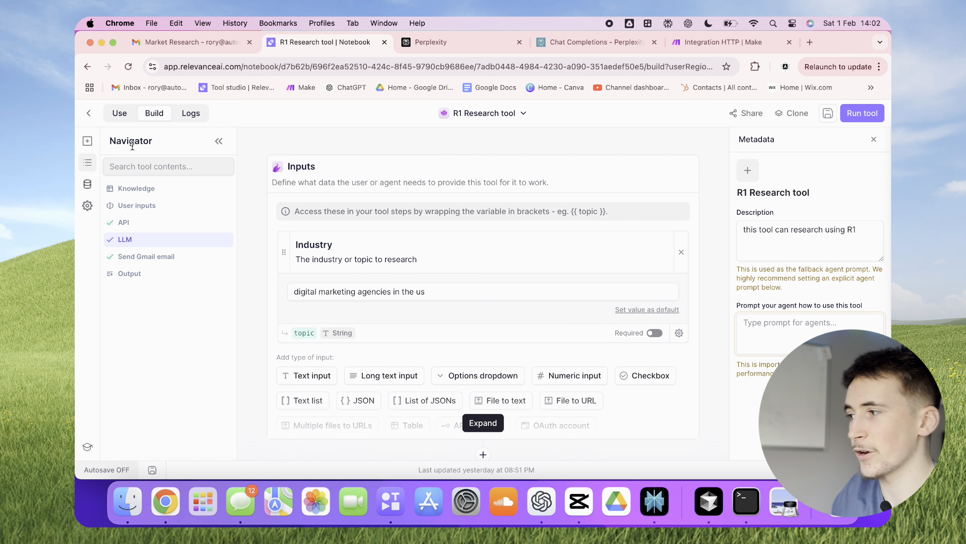
Open the tool's API usage page and examine its endpoint, API key generation, request body and sample cURL sections
left_click(126, 118)
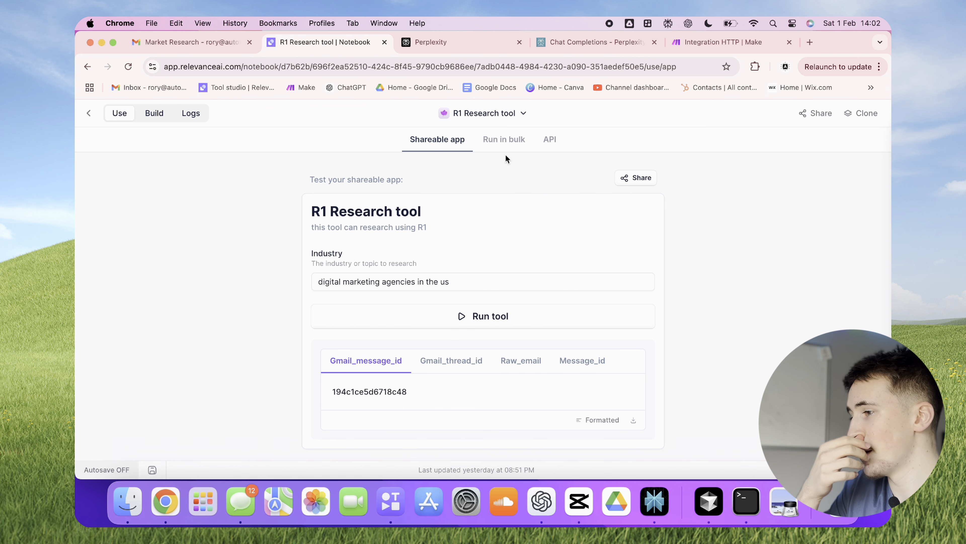
left_click(550, 140)
scroll(381, 297, "down", 2)
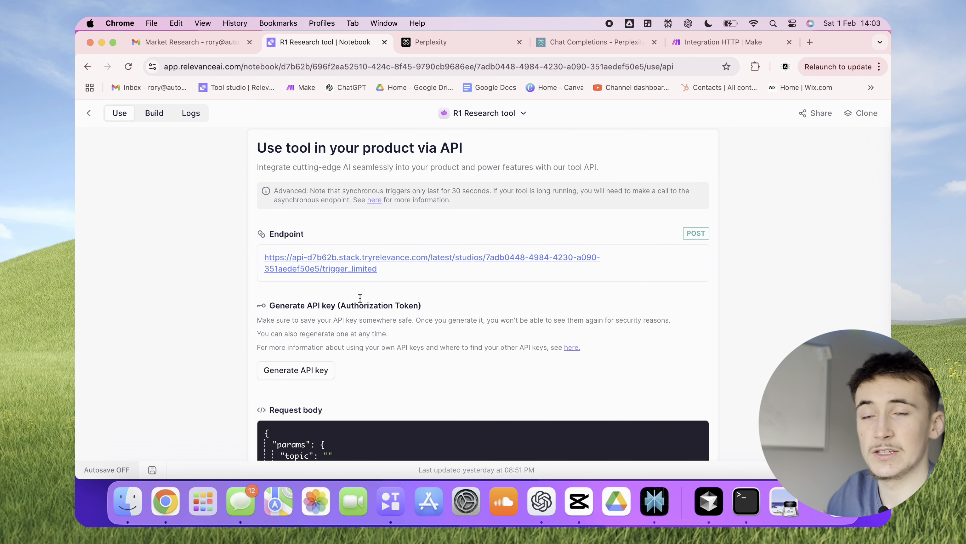
scroll(398, 320, "down", 3)
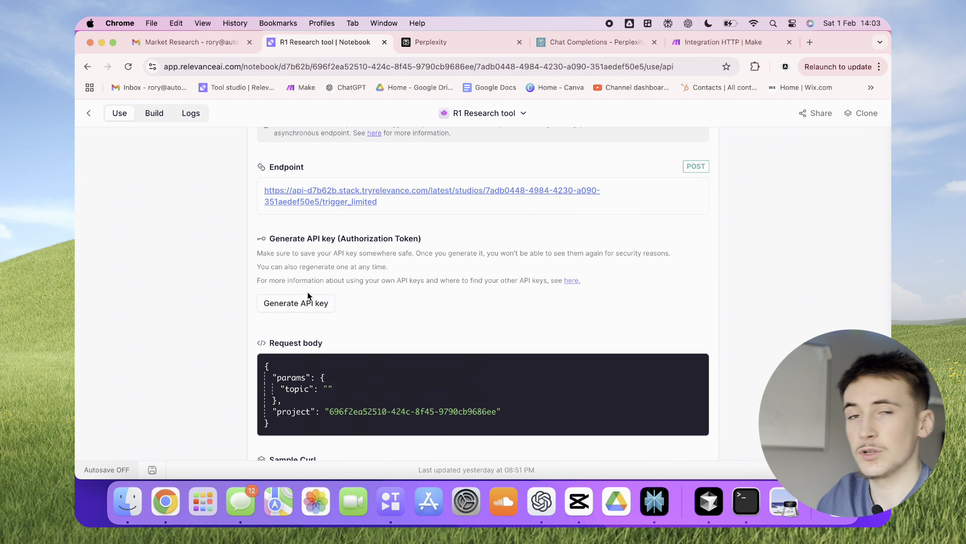
scroll(307, 292, "down", 3)
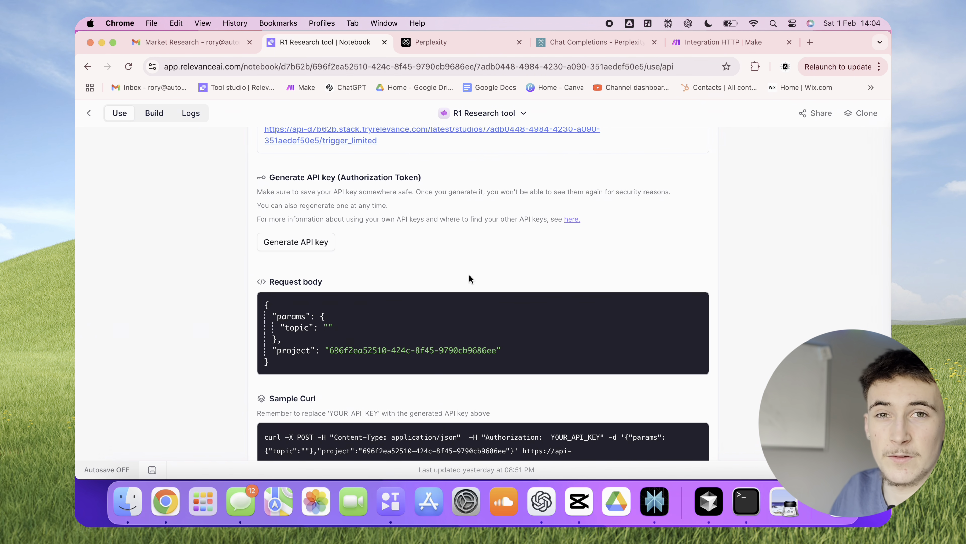
Copy the tool's API endpoint into the URL of the HTTP request module in Make and set its method to POST
scroll(469, 274, "up", 5)
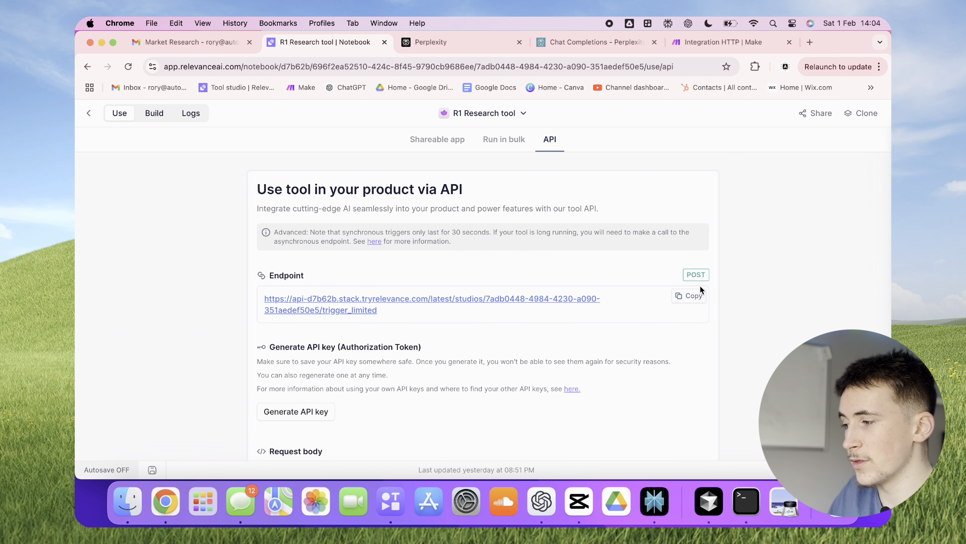
left_click(699, 294)
left_click(723, 42)
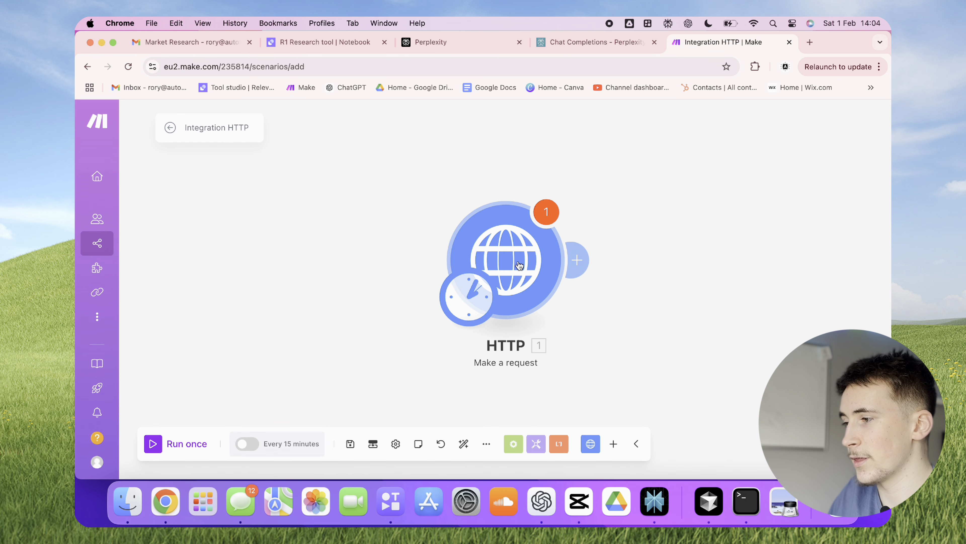
left_click(520, 265)
left_click(655, 208)
key("super+v")
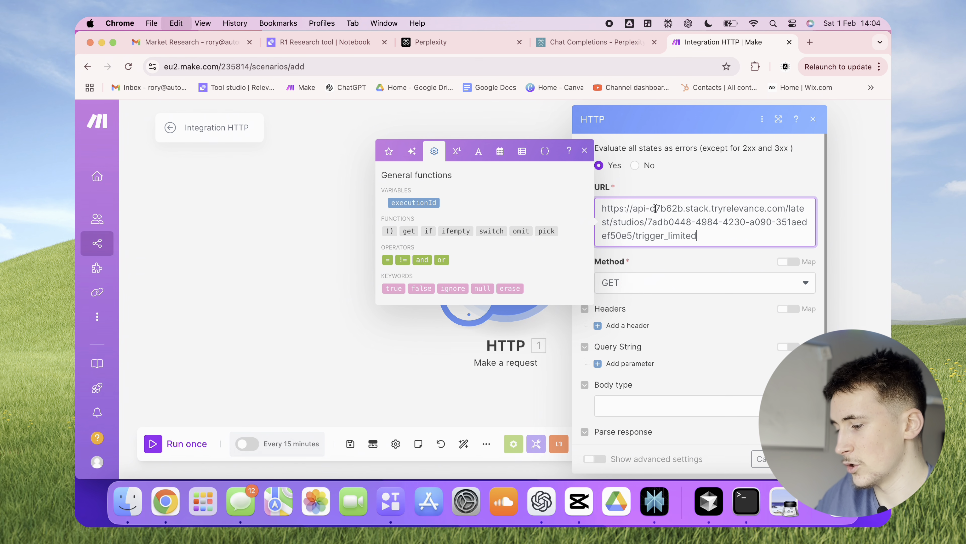
left_click(678, 271)
left_click(661, 287)
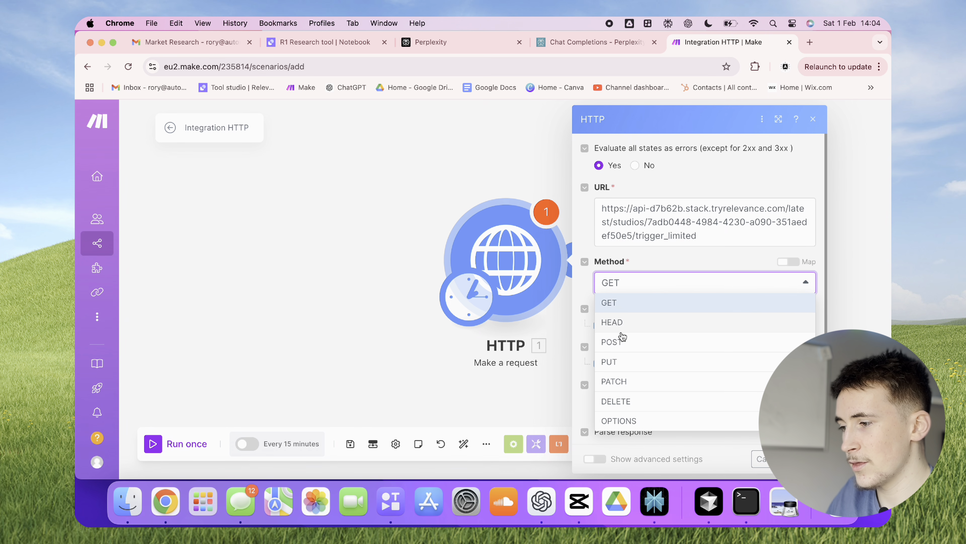
left_click(620, 341)
Add a Content-Type header with the value application/json and an Authorization header, following the tool's sample cURL
left_click(632, 325)
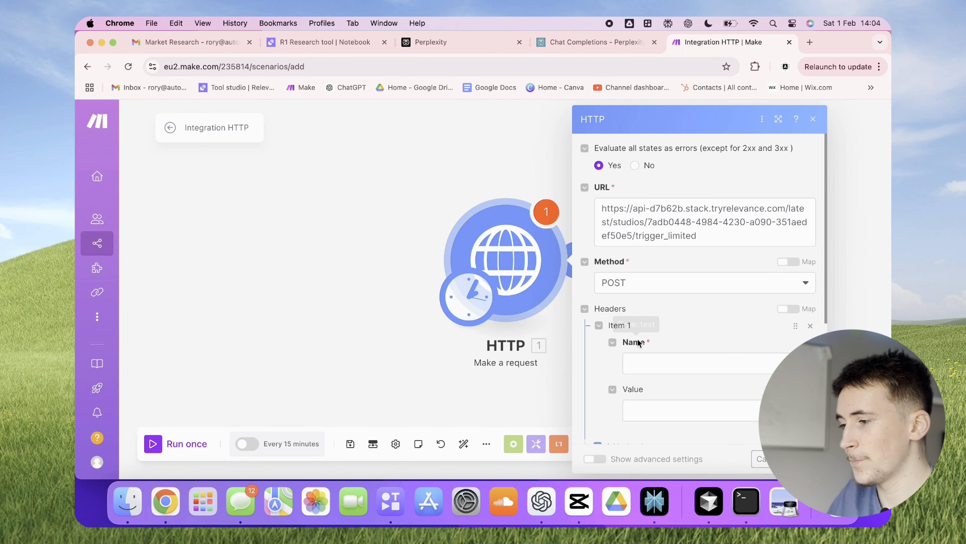
left_click(647, 363)
left_click(323, 42)
scroll(408, 312, "down", 5)
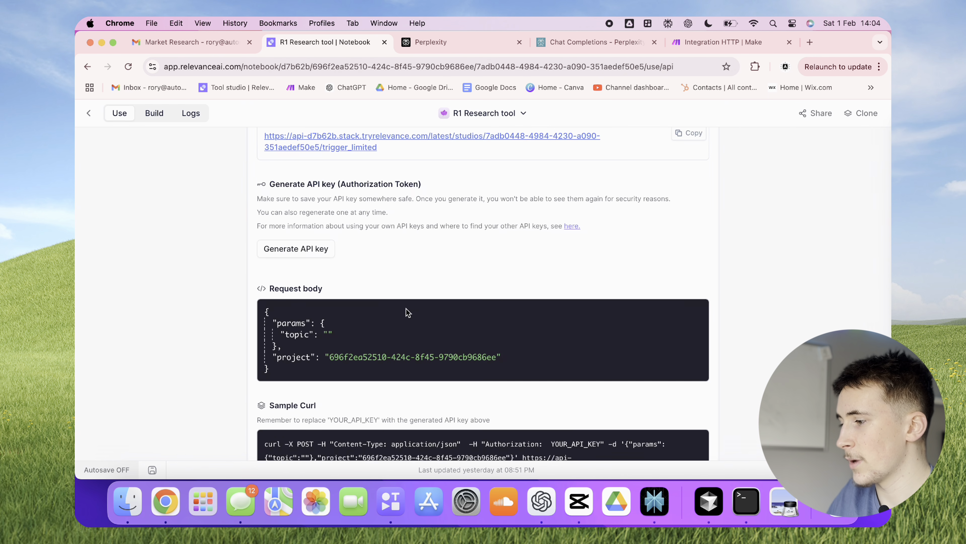
scroll(408, 312, "down", 5)
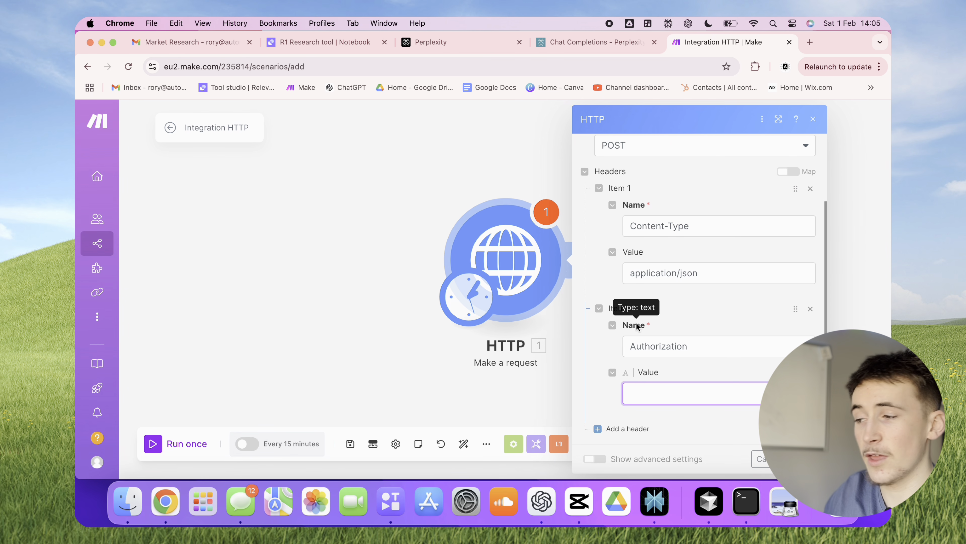
Set the HTTP request's body type to Raw and its content type to JSON (application/json)
scroll(638, 327, "down", 2)
scroll(638, 326, "down", 4)
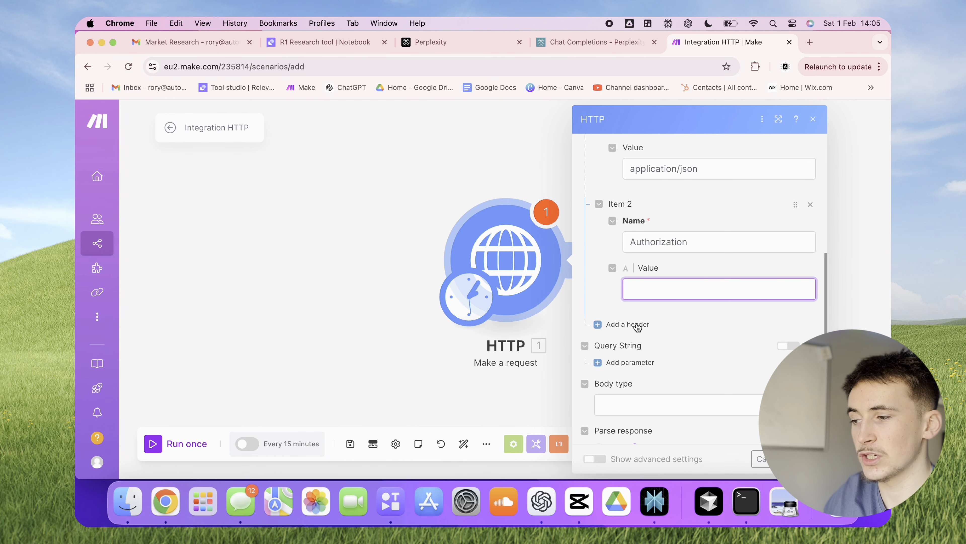
left_click(634, 335)
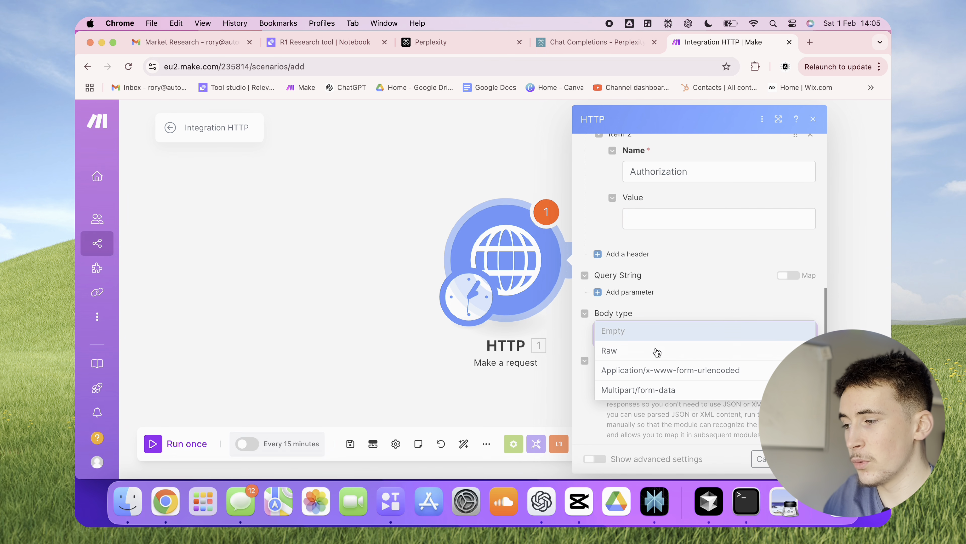
left_click(639, 356)
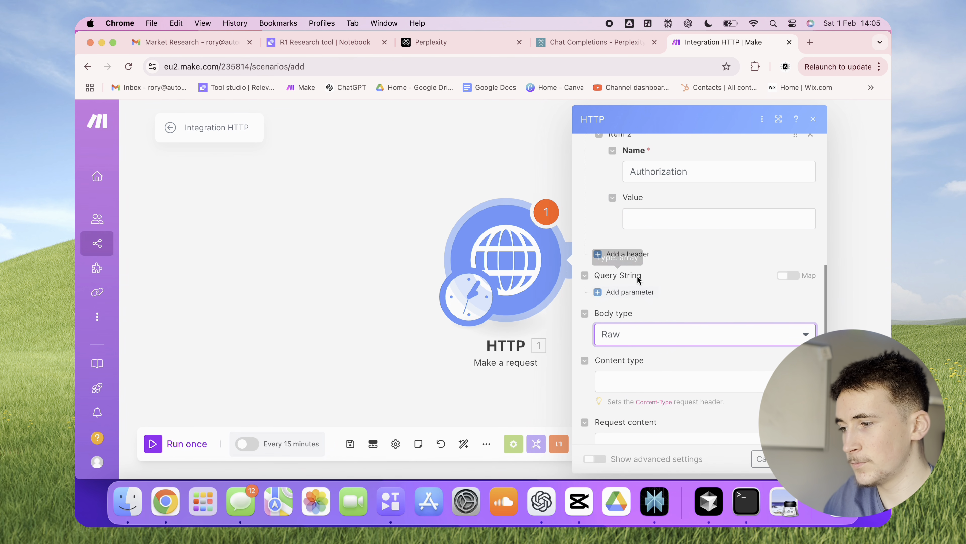
left_click(633, 311)
scroll(631, 312, "down", 3)
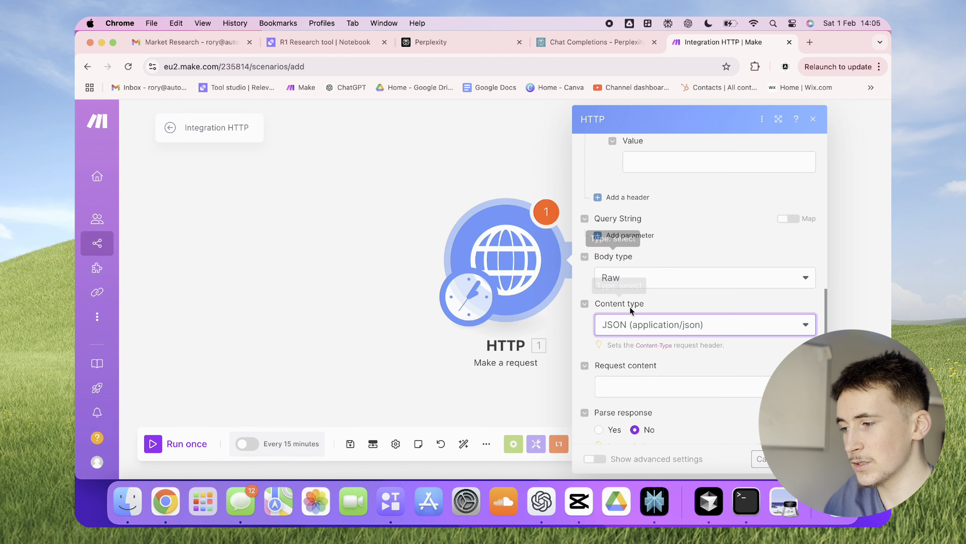
Copy the request body from the Relevance AI tool's API page into the HTTP module's request content
left_click(653, 326)
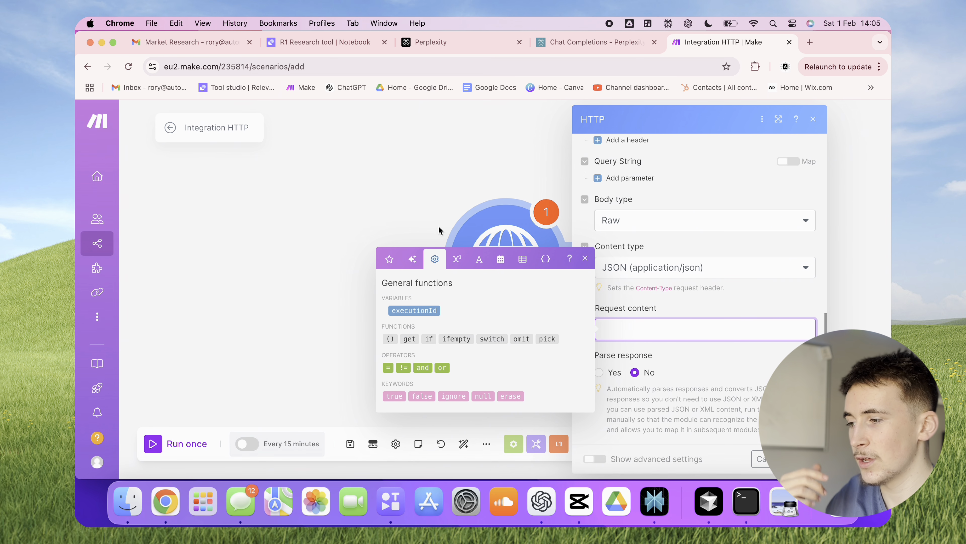
left_click(304, 42)
scroll(438, 229, "up", 3)
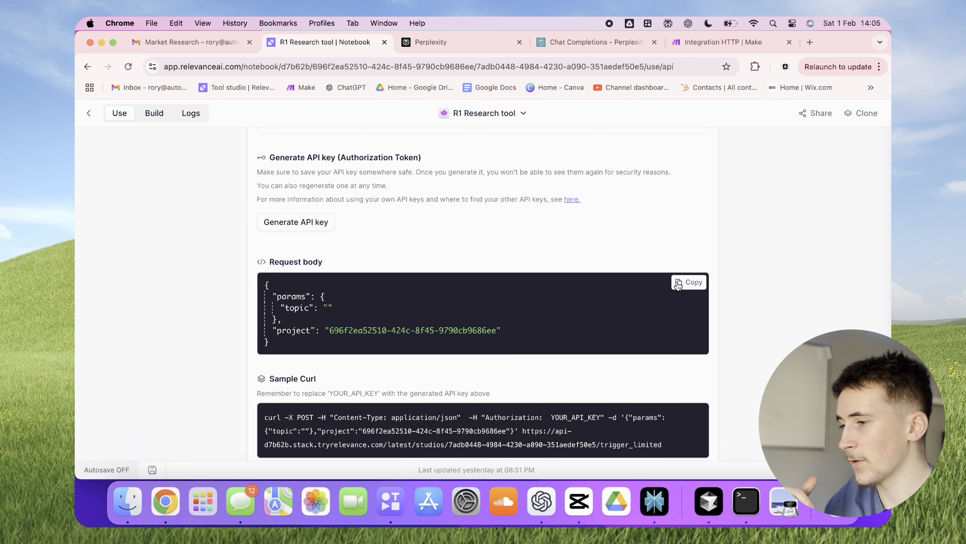
left_click(689, 282)
left_click(704, 43)
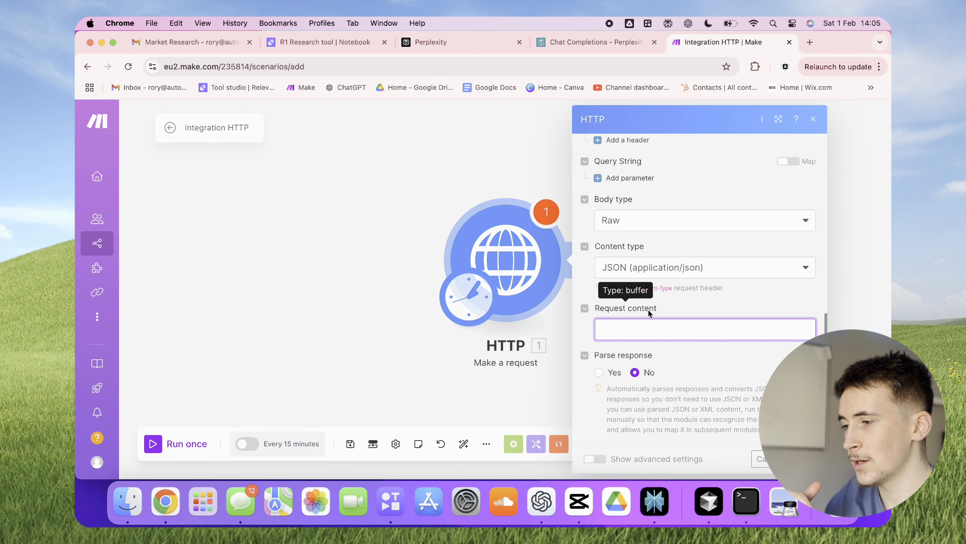
key("super+v")
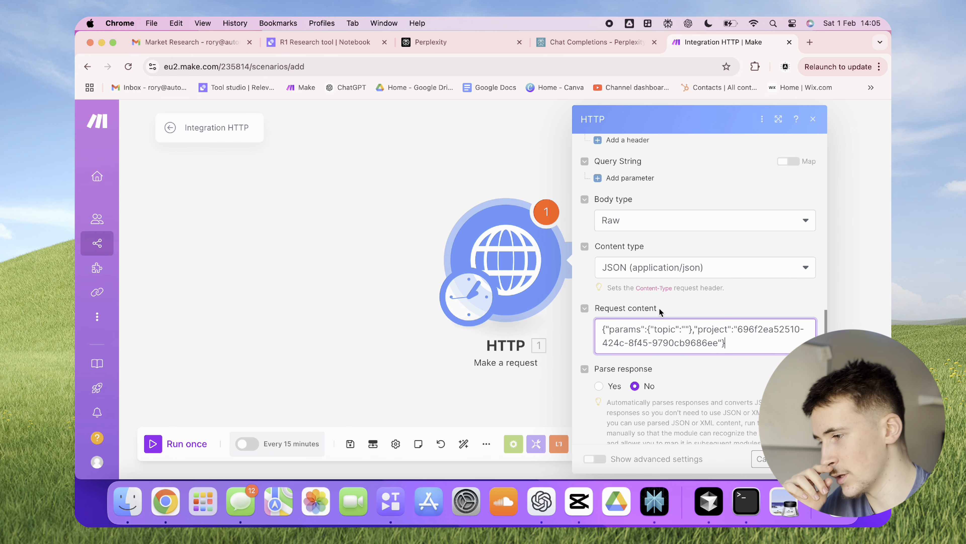
Check the request's topic parameter against the tool's Industry input variable and save the HTTP module's settings
scroll(660, 327, "down", 1)
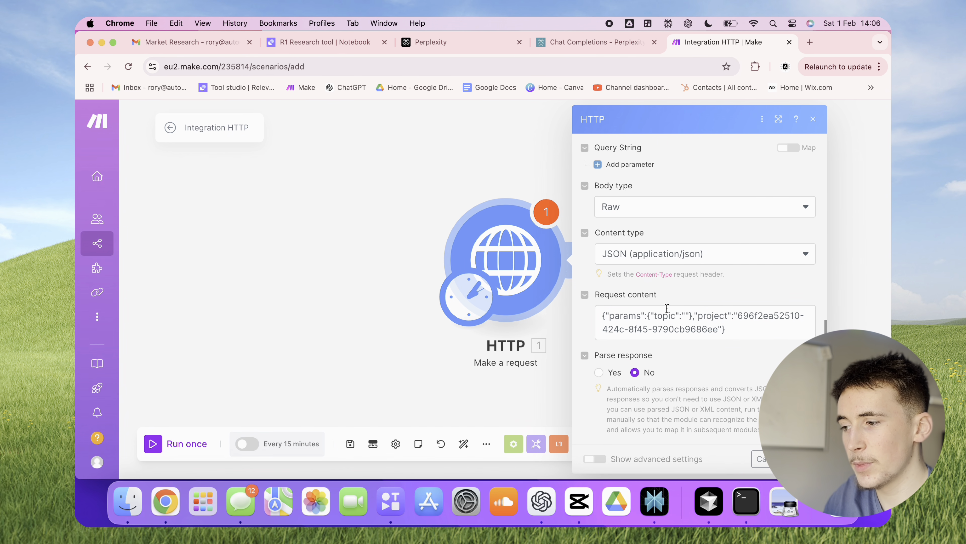
left_click(334, 42)
left_click(146, 116)
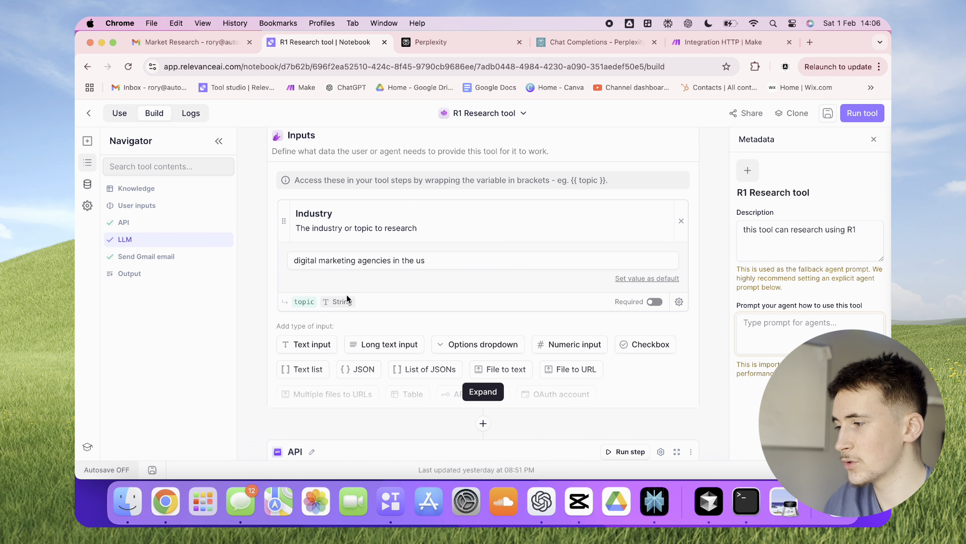
left_click(706, 42)
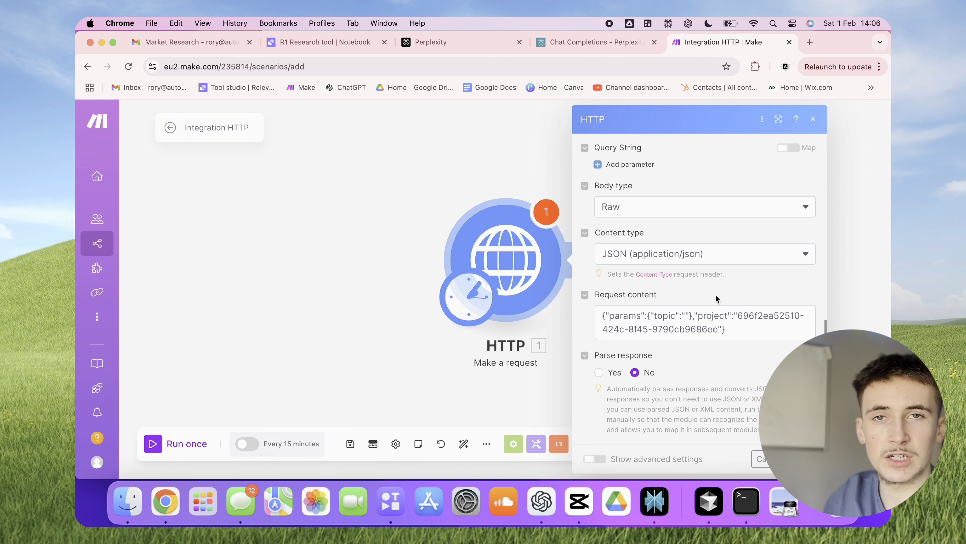
left_click(304, 42)
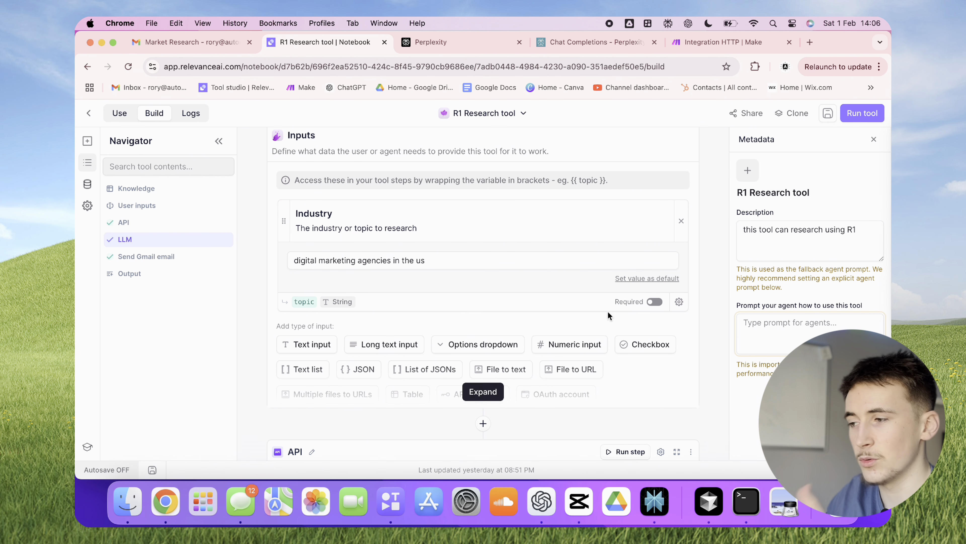
left_click(716, 42)
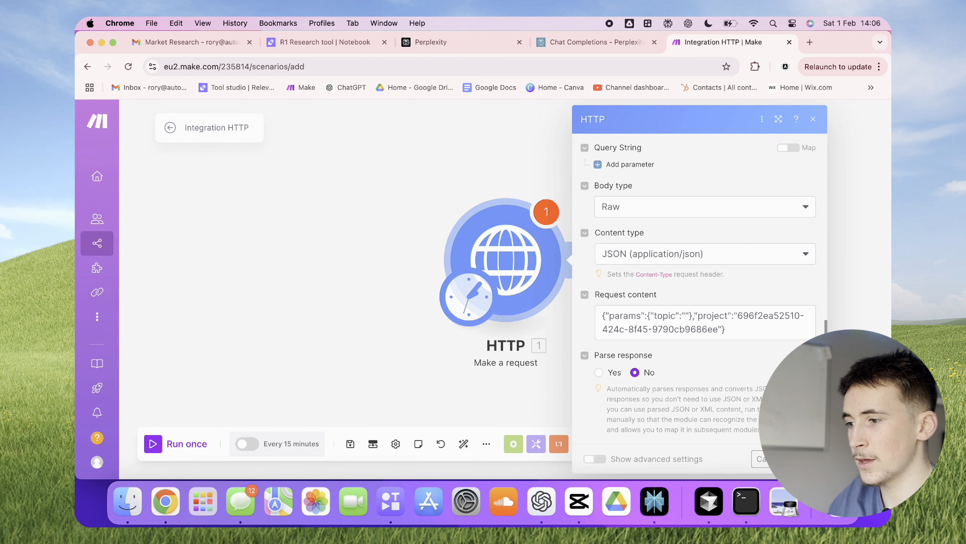
left_click(803, 459)
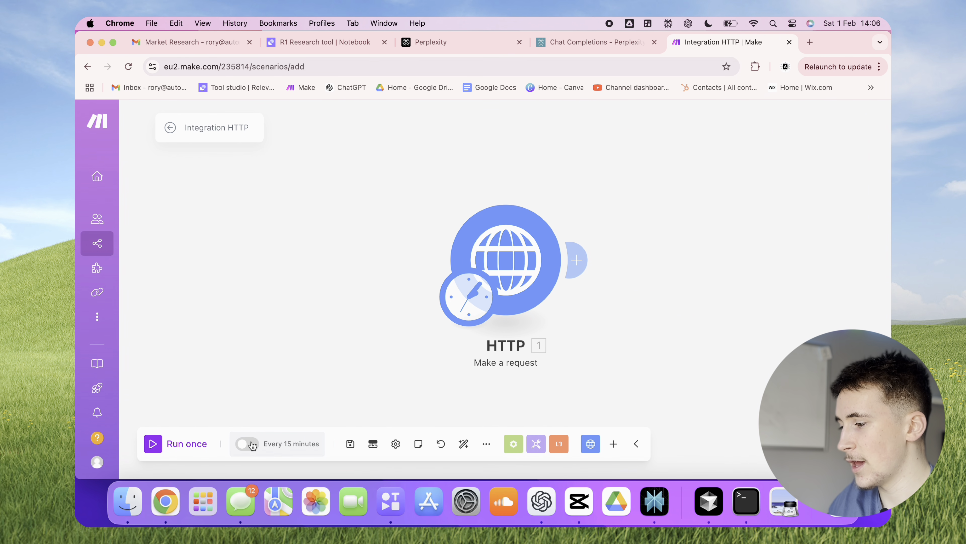
Run the scenario once and inspect the HTTP module's input and output bundles
left_click(172, 444)
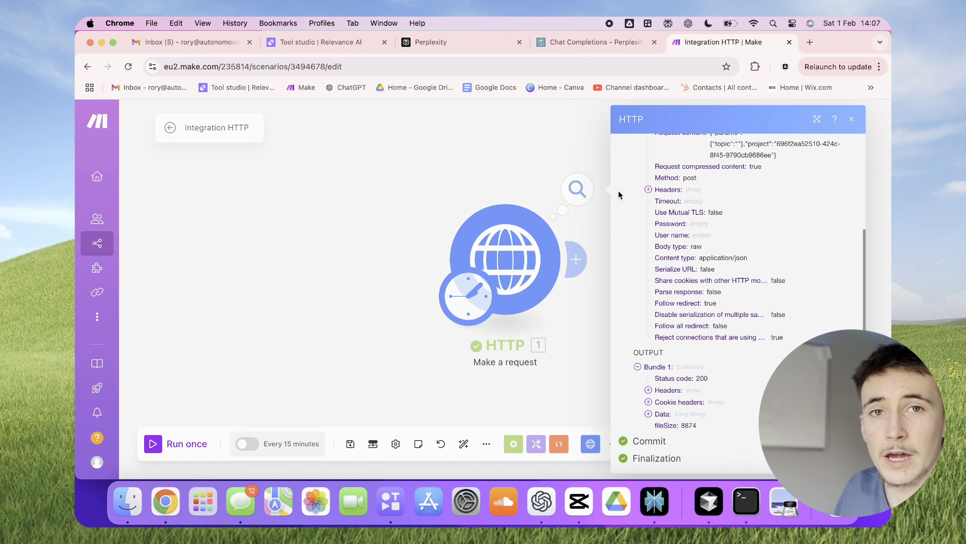
scroll(656, 207, "up", 5)
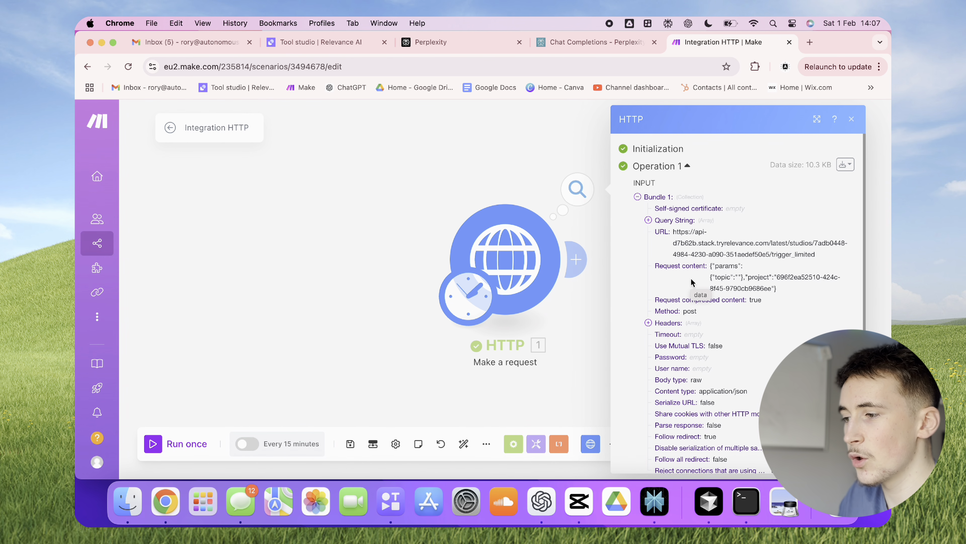
scroll(691, 282, "down", 5)
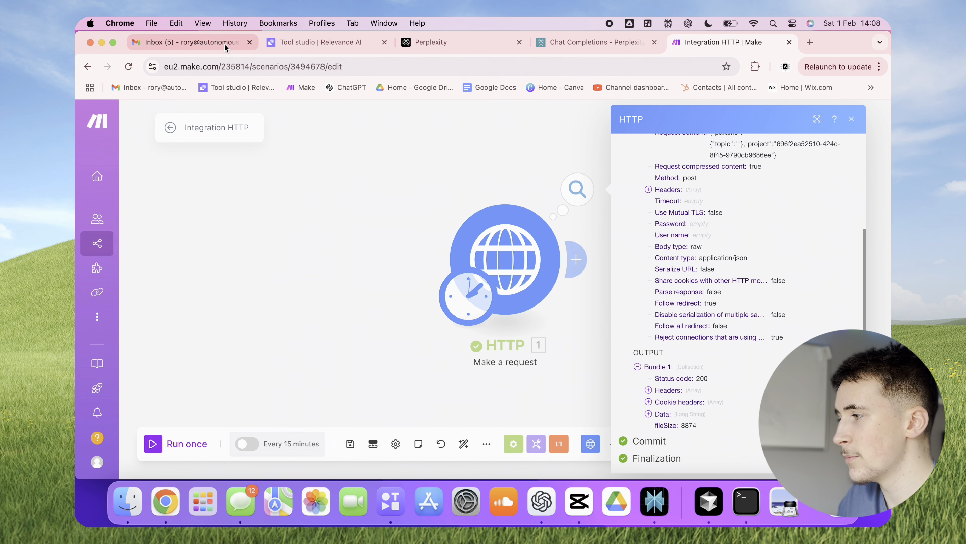
Switch to Gmail and read the emailed AI Automation Agencies market research report through its competitor analysis and current market trends
left_click(198, 42)
scroll(372, 330, "down", 3)
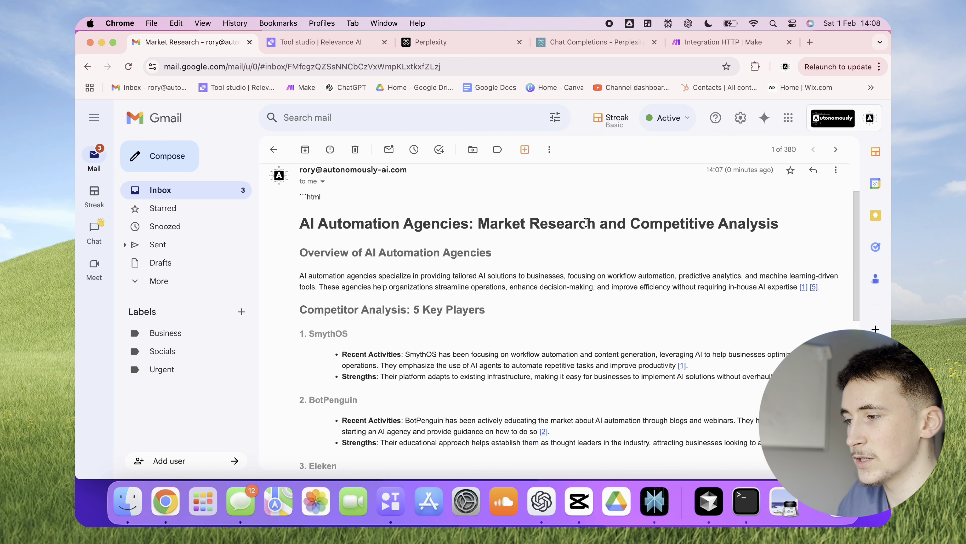
scroll(404, 292, "down", 4)
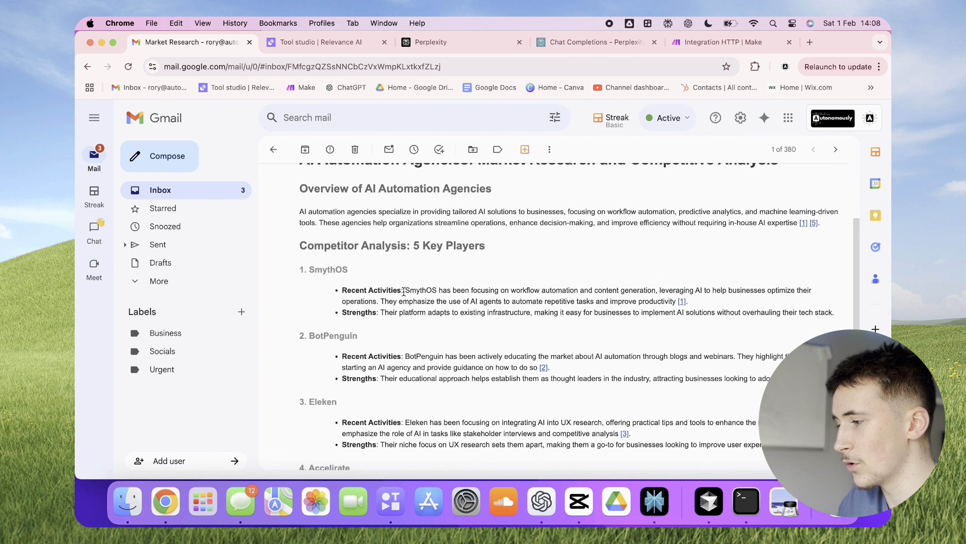
scroll(355, 322, "down", 6)
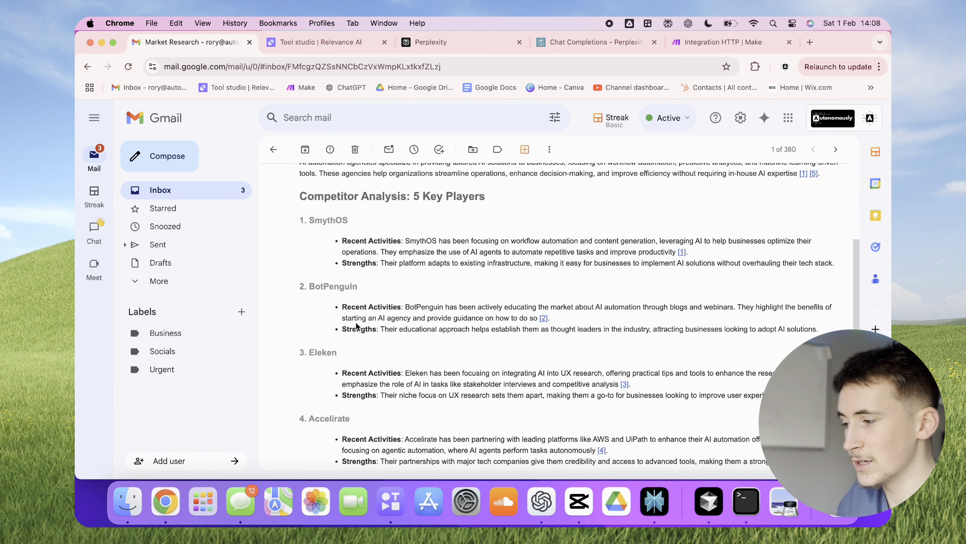
scroll(357, 325, "down", 9)
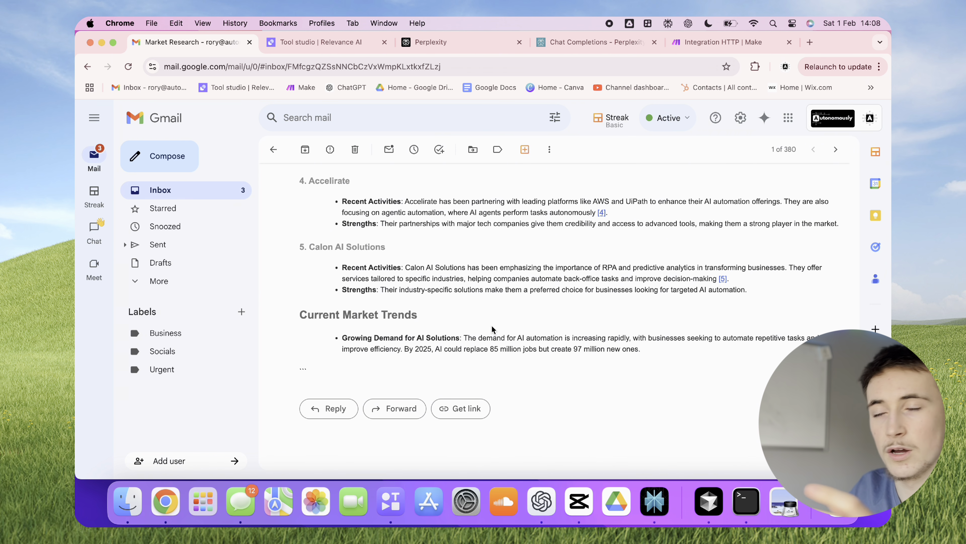
Return to the Make scenario, turn on its scheduling and set it to run on days of the week
left_click(696, 56)
left_click(354, 219)
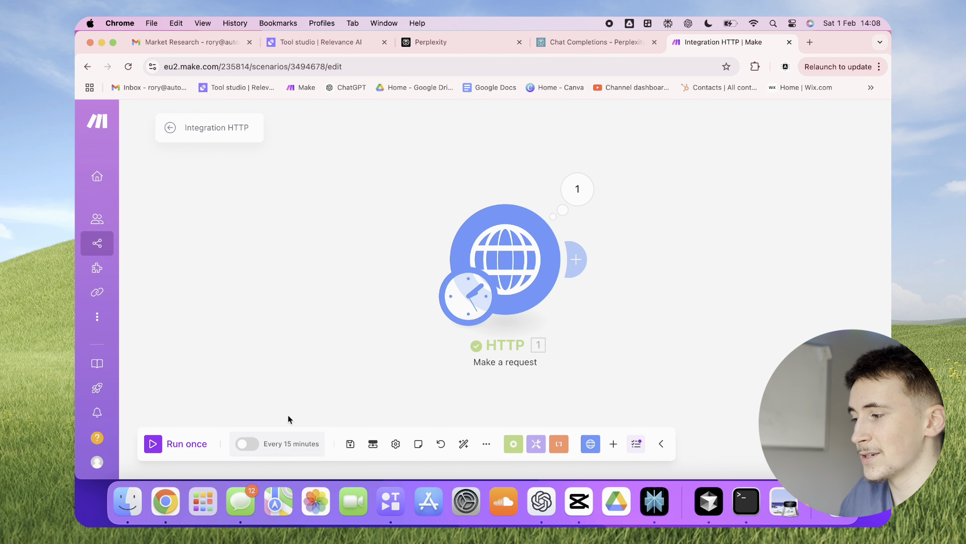
right_click(526, 261)
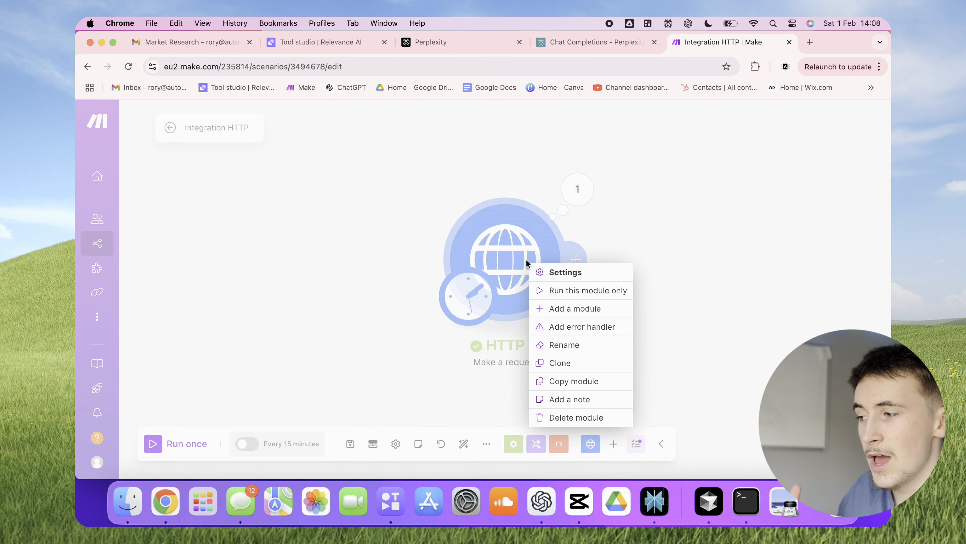
left_click(550, 290)
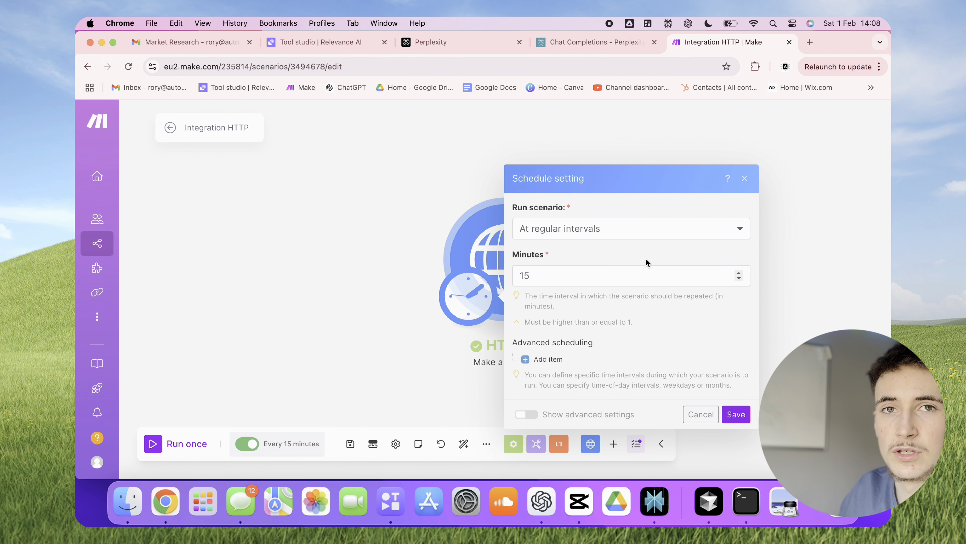
left_click(660, 228)
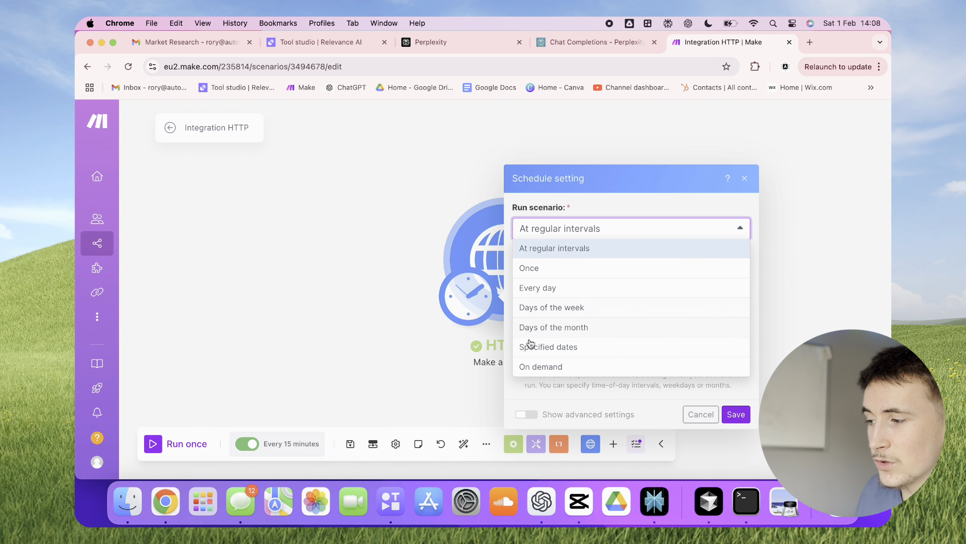
left_click(556, 309)
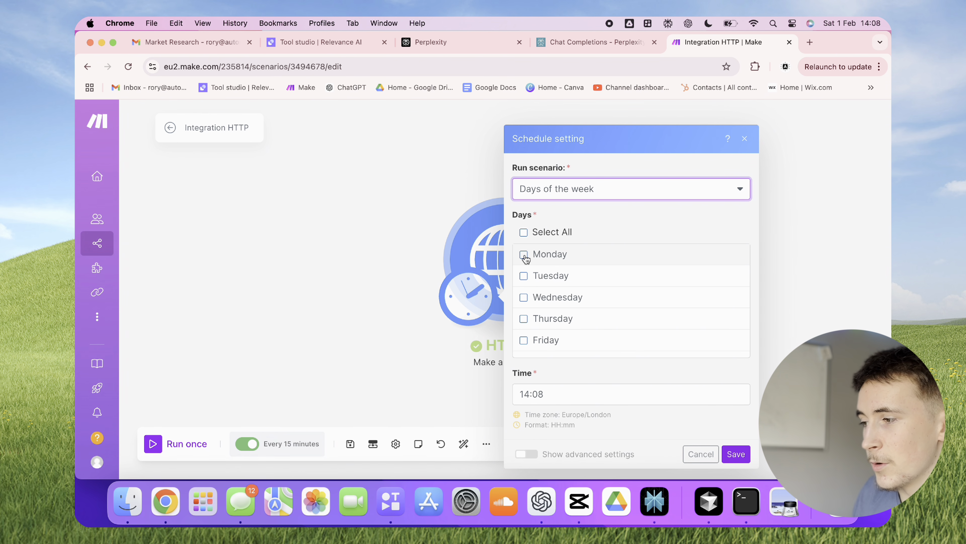
Schedule the scenario for Monday, Wednesday and Friday and save the schedule setting
left_click(525, 256)
left_click(524, 297)
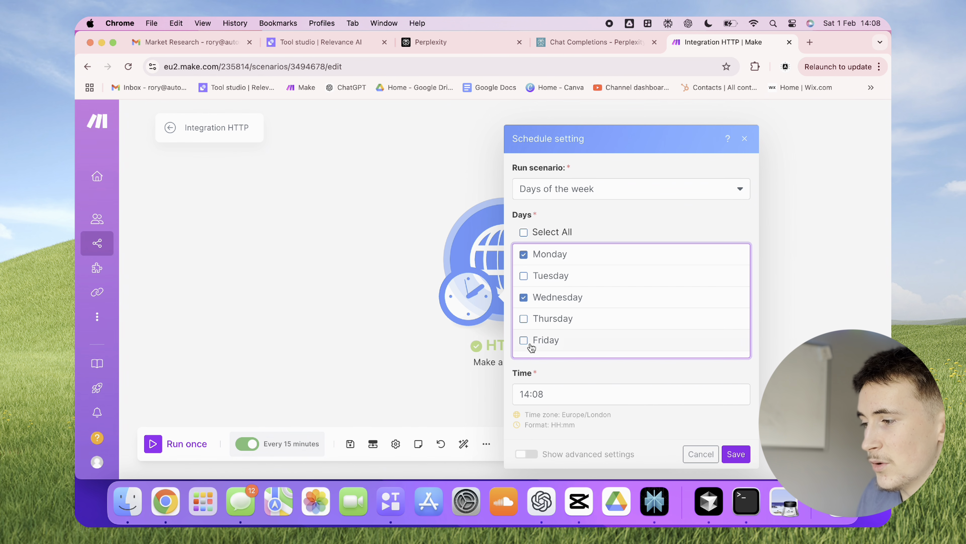
left_click(527, 342)
scroll(643, 291, "down", 3)
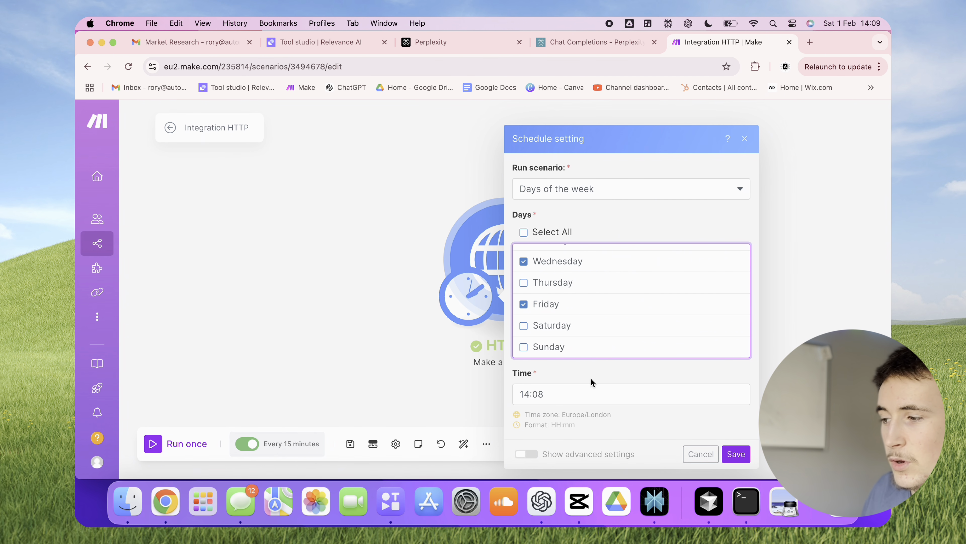
left_click(736, 455)
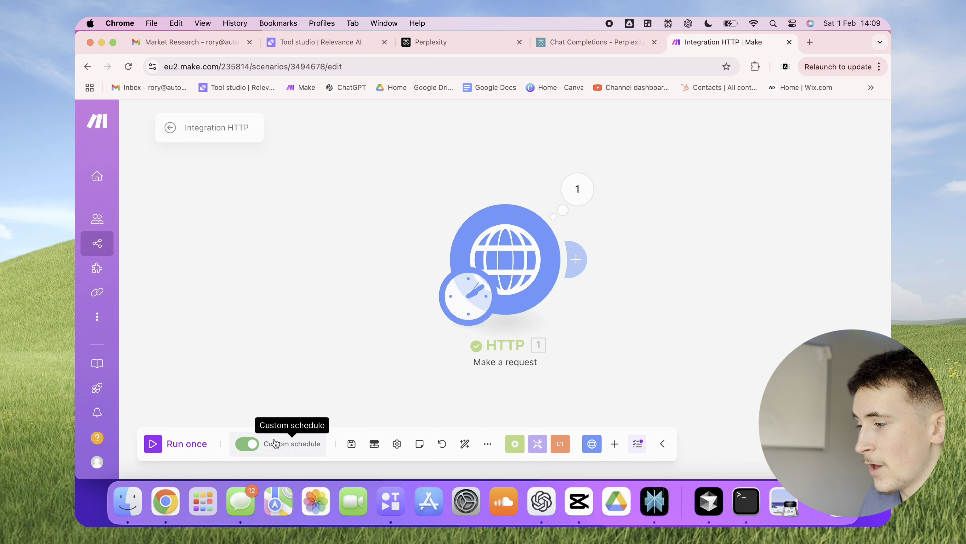